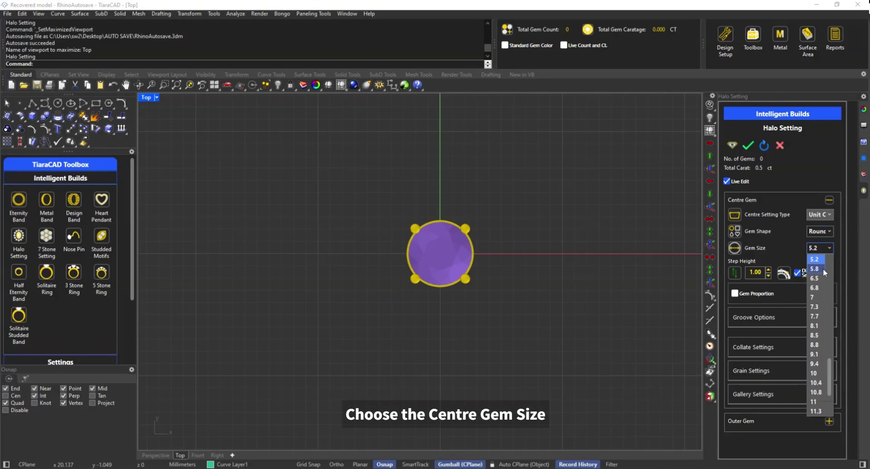
- In perspective view, set the centre gem's girdle thickness to 0.20 and cutter girdle to 40%, and toggle Diamond Groove
{"action": "key", "text": "ctrl+F4"}
{"action": "right_click_drag", "start_coordinate": [578, 290], "coordinate": [546, 295]}
{"action": "left_click", "coordinate": [823, 317]}
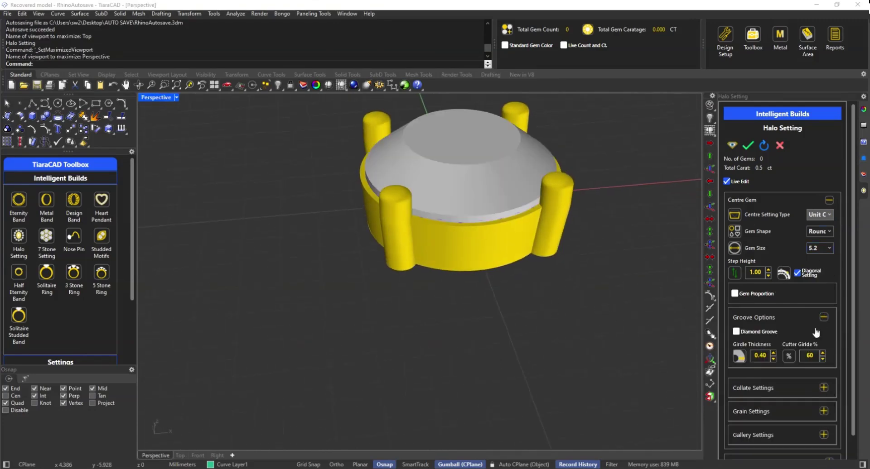
{"action": "type", "text": ".2"}
{"action": "key", "text": "Return"}
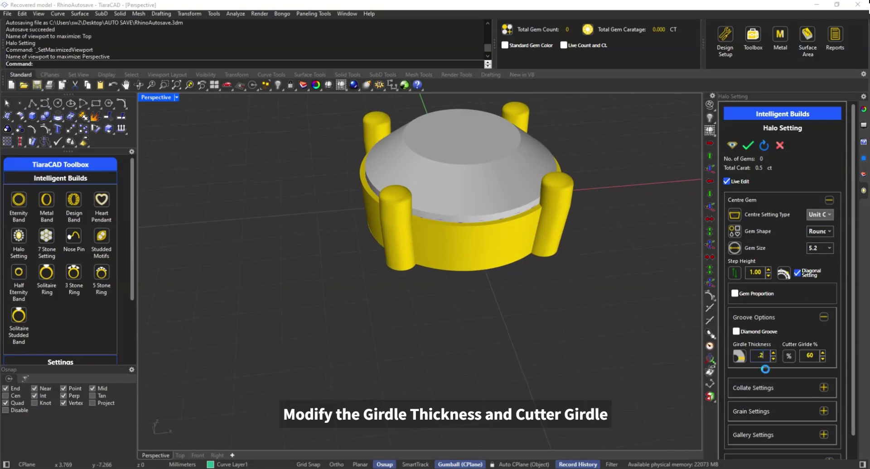
{"action": "left_click_drag", "start_coordinate": [815, 356], "coordinate": [794, 363]}
{"action": "type", "text": "4"}
{"action": "key", "text": "Return"}
{"action": "left_click", "coordinate": [736, 331]}
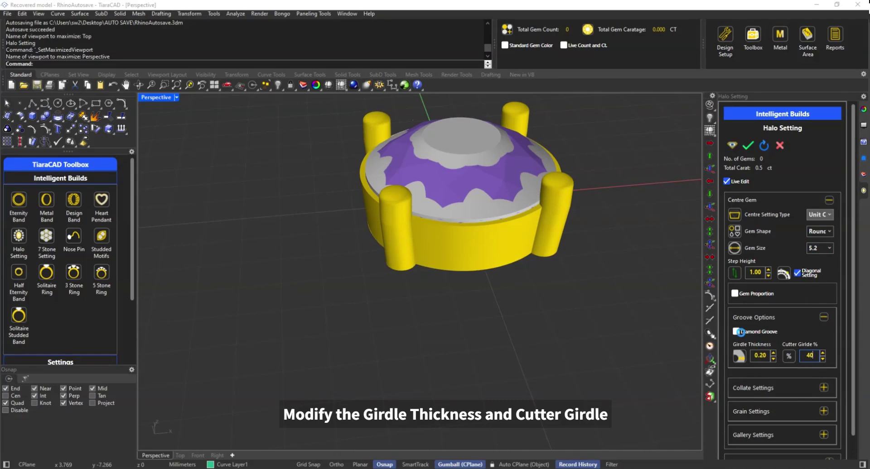
{"action": "left_click", "coordinate": [823, 317]}
- In the centre gem's collate settings, set wall thickness to 0.95, metal height to 1.60 and taper ratio to 0.10
{"action": "left_click", "coordinate": [823, 347]}
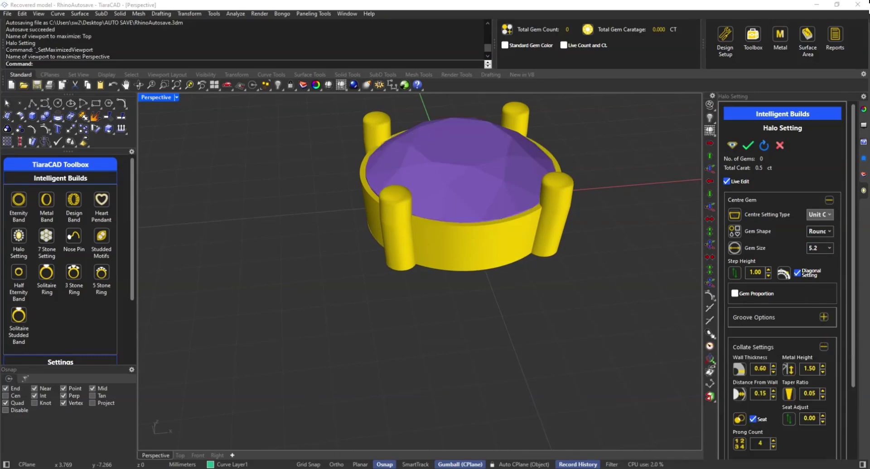
{"action": "left_click_drag", "start_coordinate": [767, 370], "coordinate": [721, 374]}
{"action": "type", "text": ".95"}
{"action": "key", "text": "Return"}
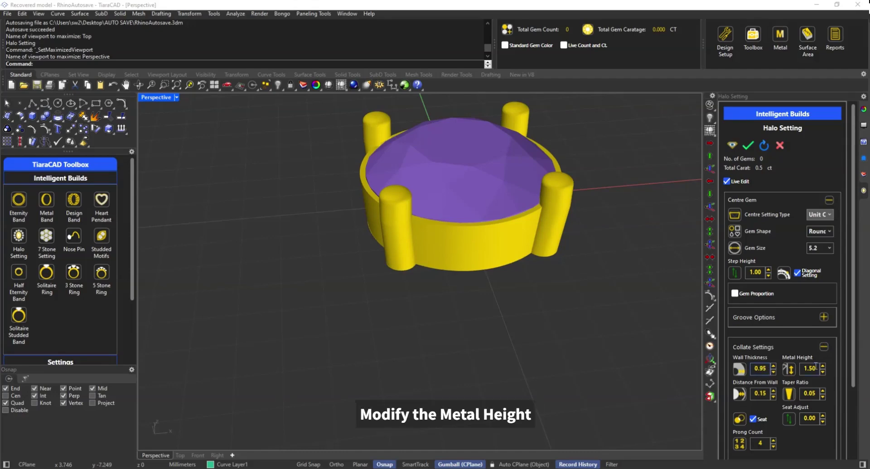
{"action": "key", "text": "Return"}
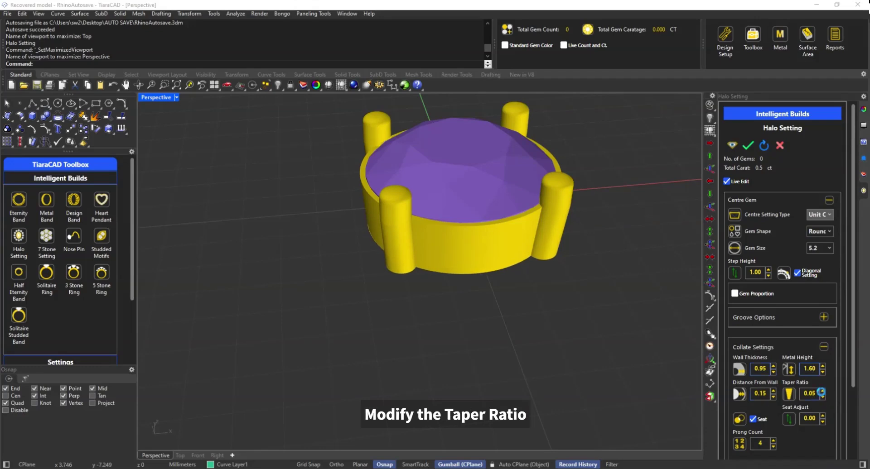
{"action": "left_click", "coordinate": [822, 391]}
- Set the centre setting's seat adjust to 0.30 and its prong count to 6
{"action": "left_click_drag", "start_coordinate": [818, 420], "coordinate": [784, 429]}
{"action": "type", "text": ".3"}
{"action": "key", "text": "Return"}
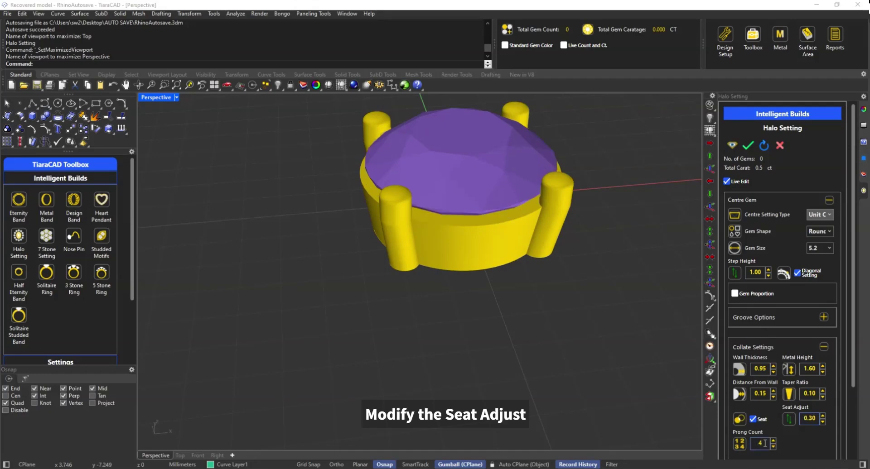
{"action": "key", "text": "Return"}
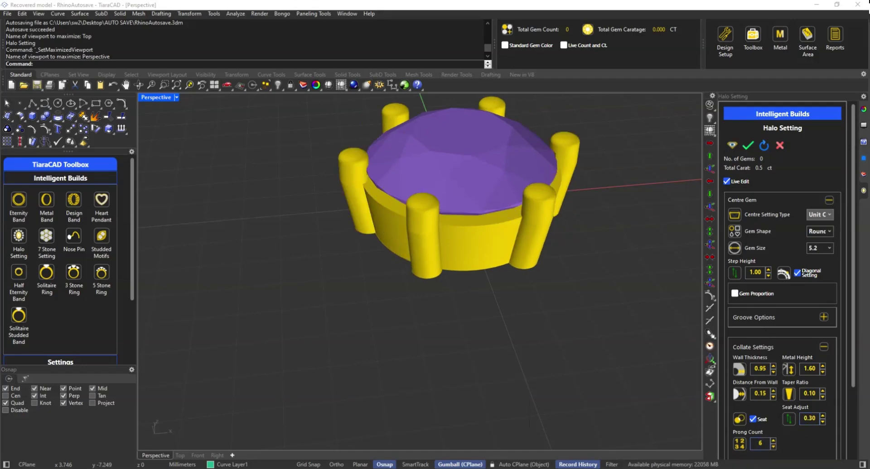
- In the centre gem's grain settings, set the prong size to 1.00 and the prong height to 1.50
{"action": "scroll", "coordinate": [848, 383], "scroll_direction": "down", "scroll_amount": 3}
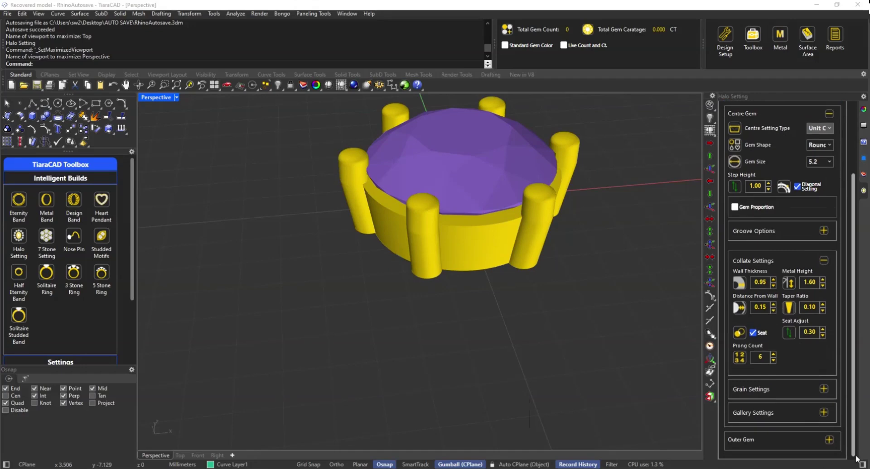
{"action": "left_click_drag", "start_coordinate": [854, 340], "coordinate": [855, 437]}
{"action": "double_click", "coordinate": [768, 284]}
{"action": "type", "text": "1"}
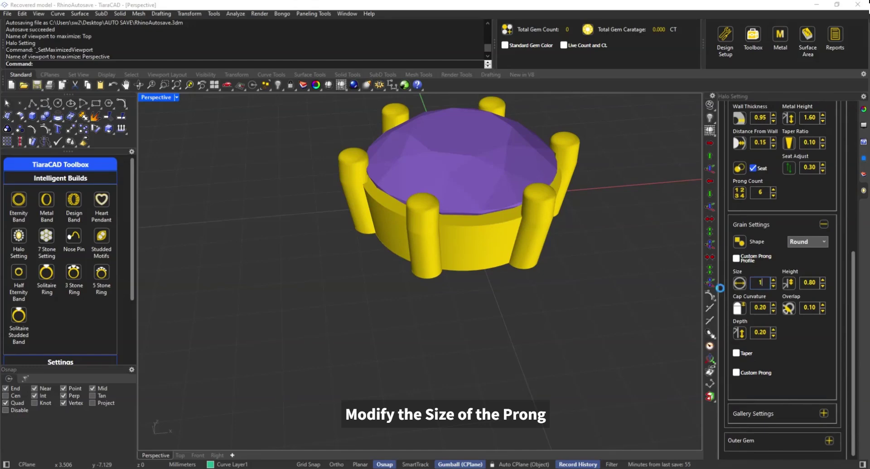
{"action": "key", "text": "Return"}
{"action": "double_click", "coordinate": [817, 283]}
{"action": "type", "text": "1.5"}
{"action": "key", "text": "Return"}
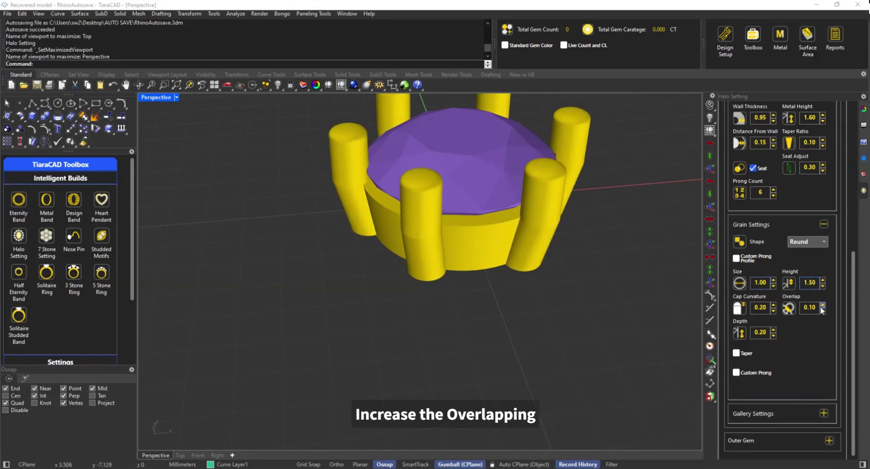
- Set the centre prongs' overlap to 0.20 and their cap curvature to 0.30
{"action": "left_click", "coordinate": [823, 306]}
{"action": "left_click", "coordinate": [823, 306]}
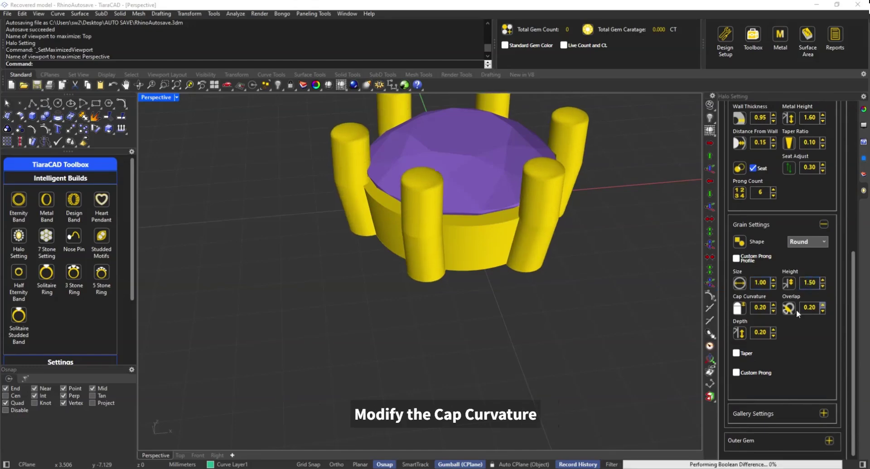
{"action": "double_click", "coordinate": [769, 309]}
{"action": "type", "text": ".3"}
{"action": "key", "text": "Return"}
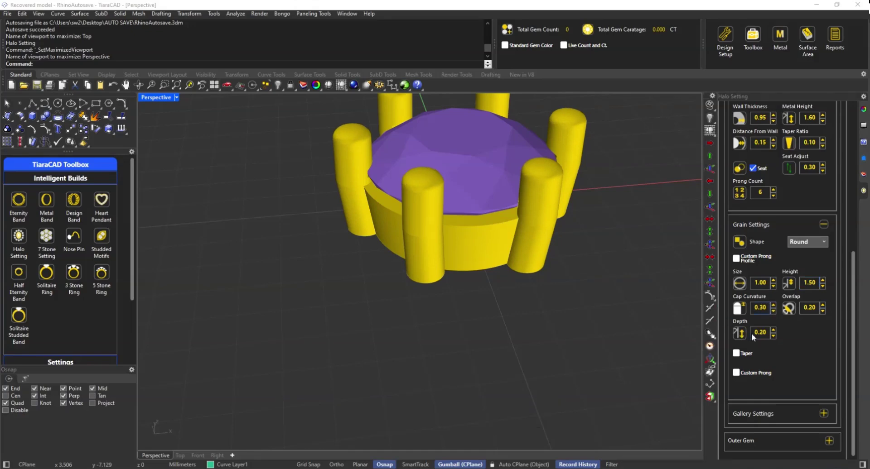
{"action": "right_click_drag", "start_coordinate": [595, 320], "coordinate": [608, 308]}
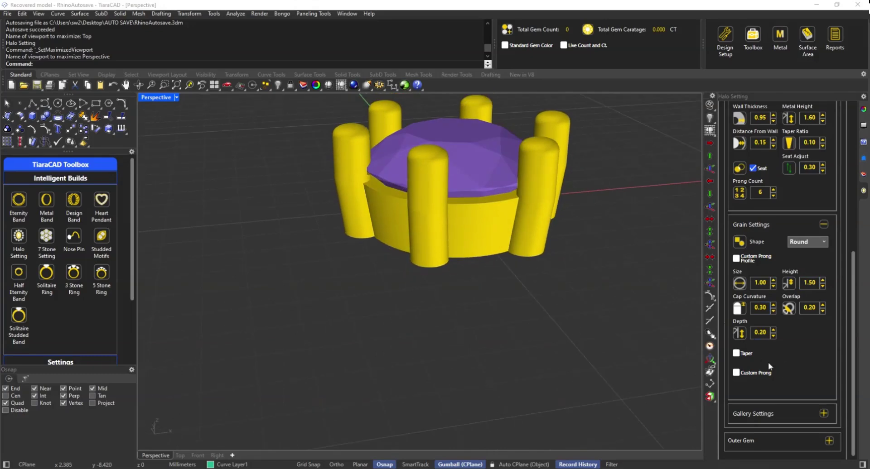
{"action": "left_click", "coordinate": [824, 226]}
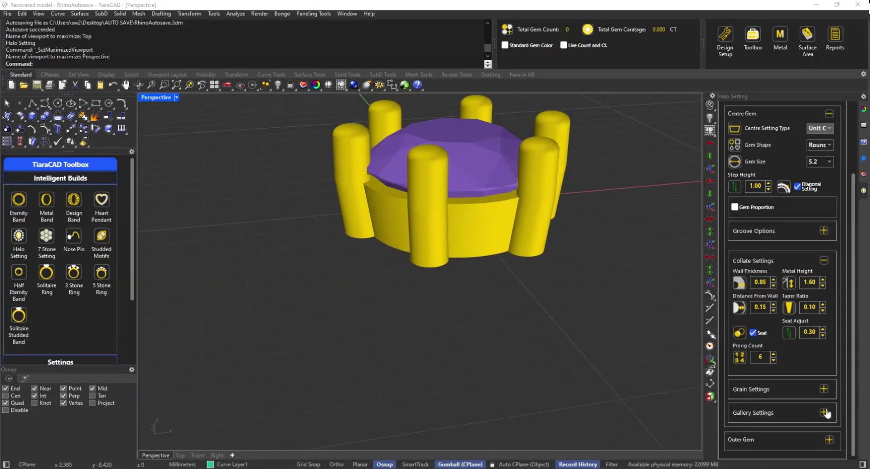
- Set the outer gem setting type to Plate and the outer gem shape to Round
{"action": "left_click", "coordinate": [824, 412]}
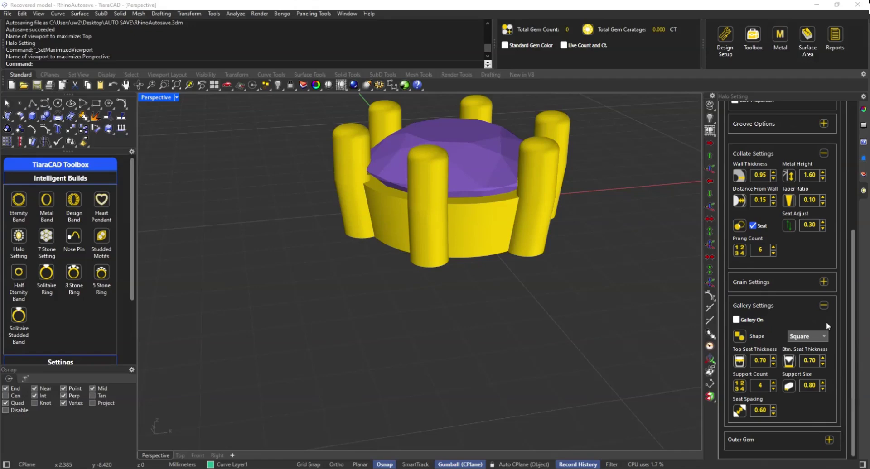
{"action": "left_click", "coordinate": [824, 307]}
{"action": "left_click", "coordinate": [829, 442]}
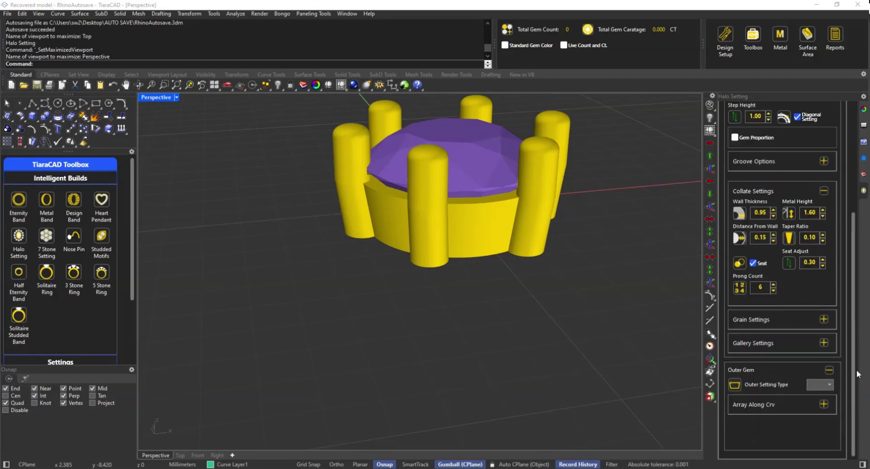
{"action": "left_click", "coordinate": [829, 384]}
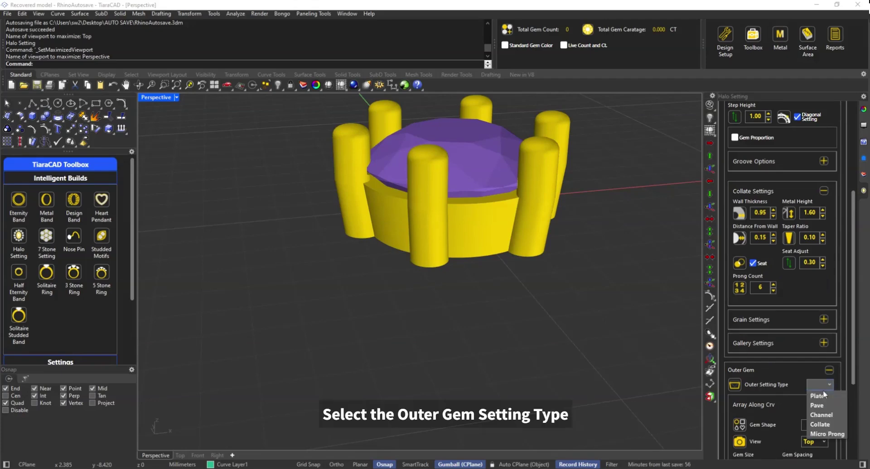
{"action": "left_click", "coordinate": [819, 392]}
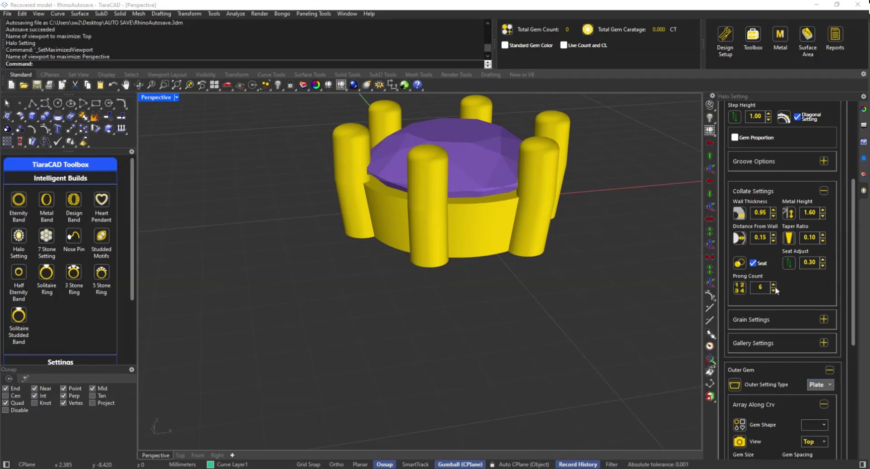
{"action": "scroll", "coordinate": [852, 336], "scroll_direction": "down", "scroll_amount": 3}
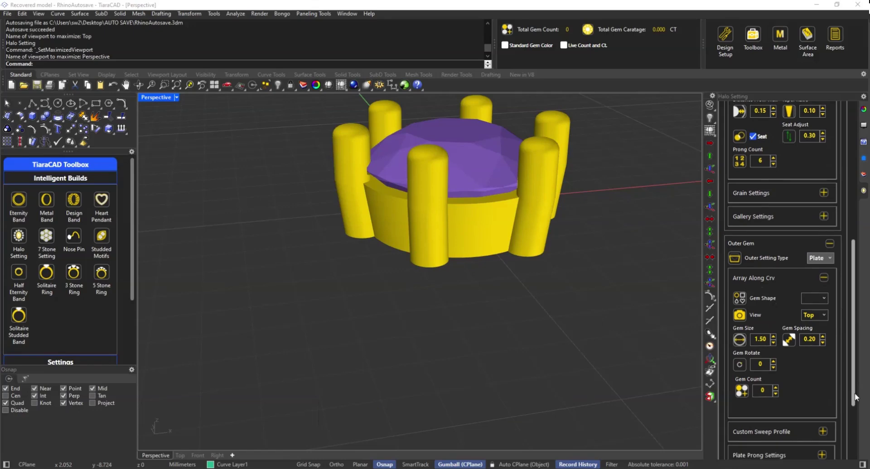
{"action": "left_click", "coordinate": [822, 298]}
{"action": "left_click", "coordinate": [814, 310]}
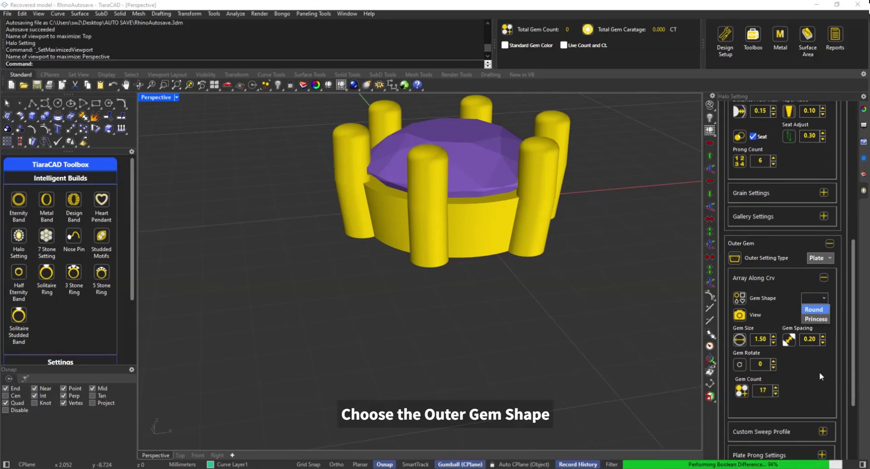
- Set the outer gems' size to 1.20 and their rotation to 20
{"action": "double_click", "coordinate": [764, 339]}
{"action": "type", "text": "20"}
{"action": "key", "text": "Return"}
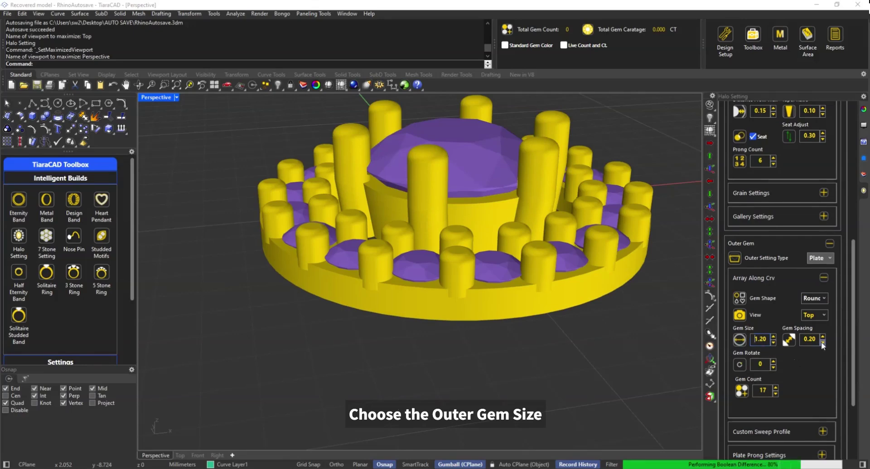
{"action": "double_click", "coordinate": [764, 364]}
{"action": "type", "text": "20"}
{"action": "key", "text": "Return"}
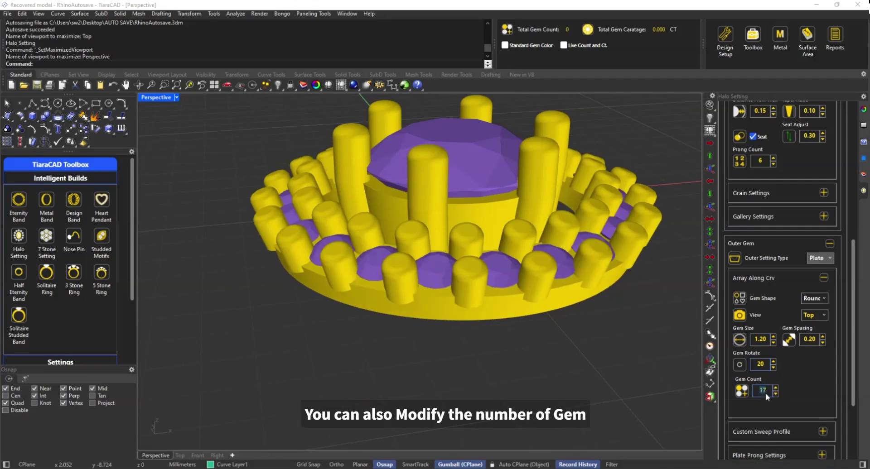
- Set the number of outer gems to 18
{"action": "double_click", "coordinate": [765, 392]}
{"action": "type", "text": "18"}
{"action": "key", "text": "Return"}
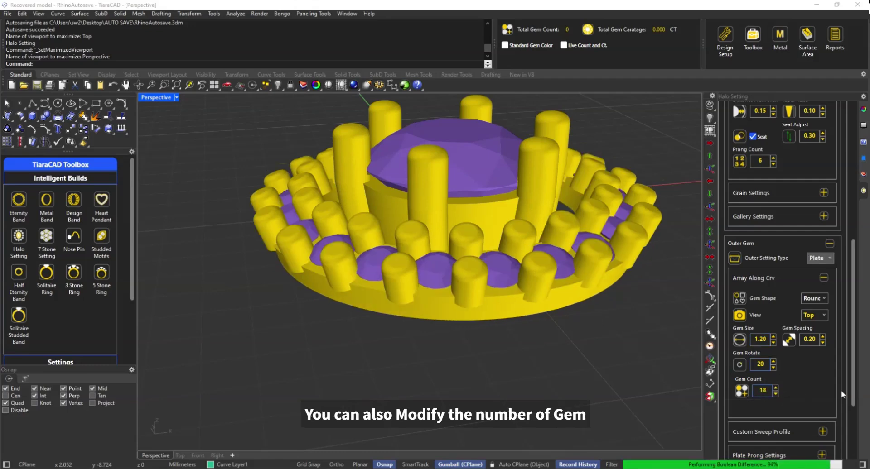
- Enable a custom sweep profile curve for the outer plate and bring in the Dome Shaped curve from the Curves Library
{"action": "left_click_drag", "start_coordinate": [854, 395], "coordinate": [854, 444]}
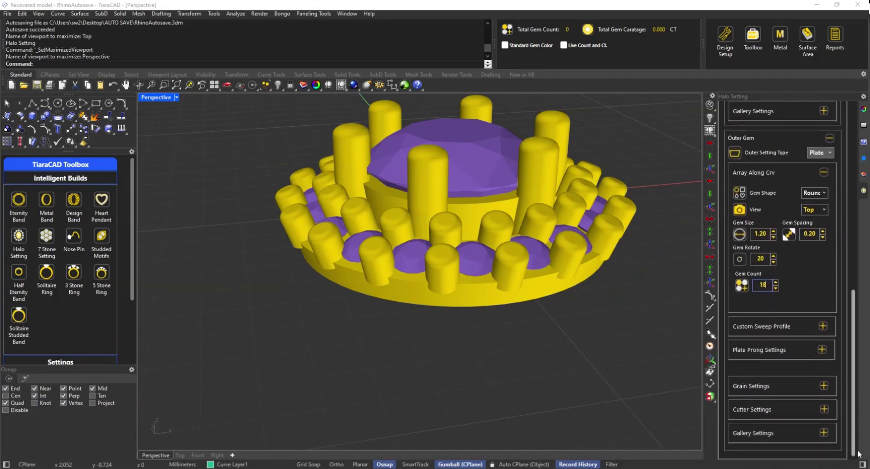
{"action": "left_click", "coordinate": [823, 326]}
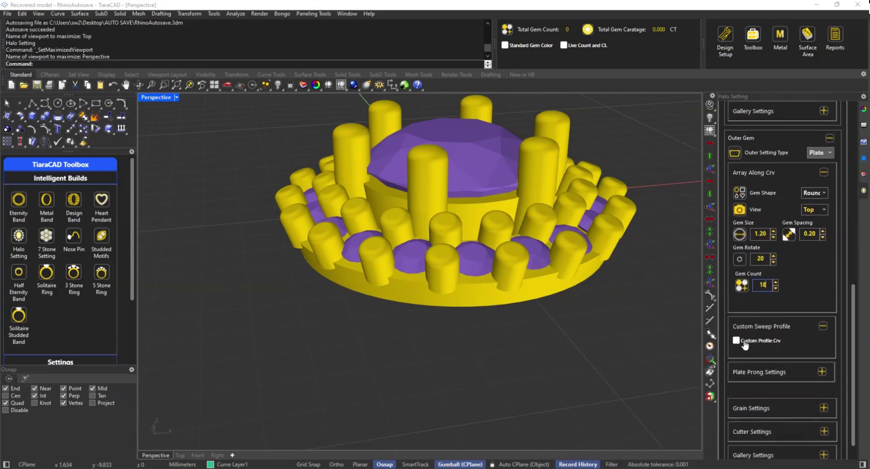
{"action": "left_click", "coordinate": [738, 341]}
{"action": "left_click", "coordinate": [792, 356]}
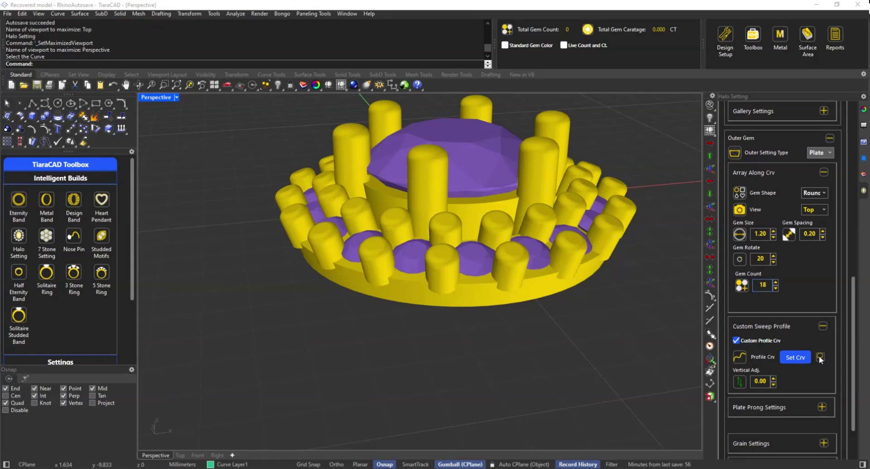
{"action": "left_click", "coordinate": [820, 358]}
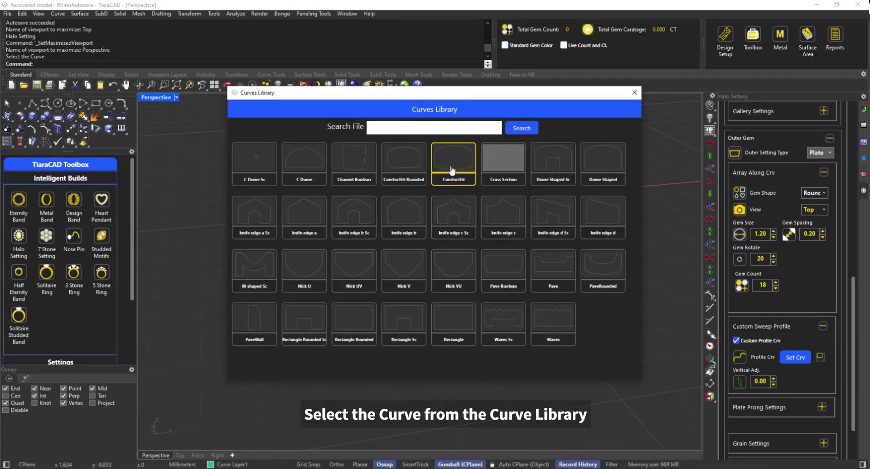
{"action": "right_click", "coordinate": [452, 163]}
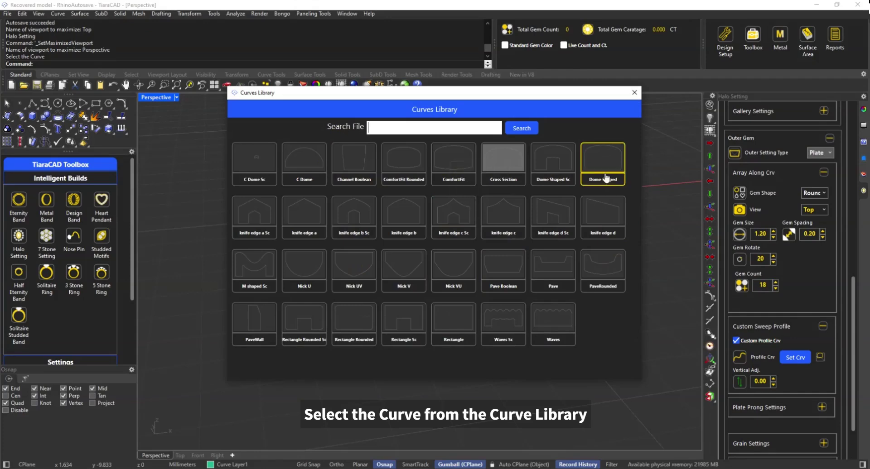
{"action": "right_click", "coordinate": [602, 160]}
{"action": "left_click", "coordinate": [619, 164]}
{"action": "left_click", "coordinate": [462, 263]}
{"action": "left_click", "coordinate": [635, 93]}
- Scale the dome profile's width in one direction from its base midpoint, with the base endpoint as reference and 1 mm as the new distance
{"action": "right_click_drag", "start_coordinate": [627, 319], "coordinate": [472, 292]}
{"action": "scroll", "coordinate": [512, 294], "scroll_direction": "down", "scroll_amount": 5}
{"action": "left_click", "coordinate": [521, 272]}
{"action": "left_click_drag", "start_coordinate": [472, 290], "coordinate": [630, 330]}
{"action": "scroll", "coordinate": [613, 323], "scroll_direction": "up", "scroll_amount": 6}
{"action": "type", "text": "1D"}
{"action": "key", "text": "Return"}
{"action": "left_click", "coordinate": [588, 323]}
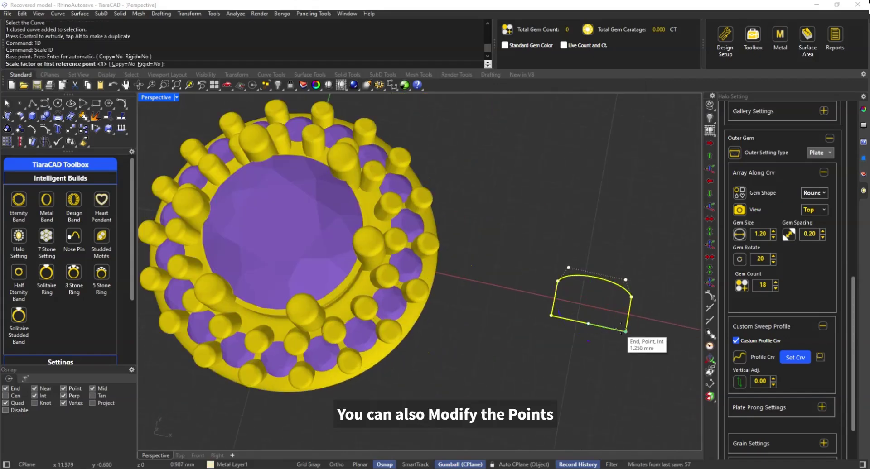
{"action": "left_click", "coordinate": [625, 331]}
{"action": "type", "text": "1"}
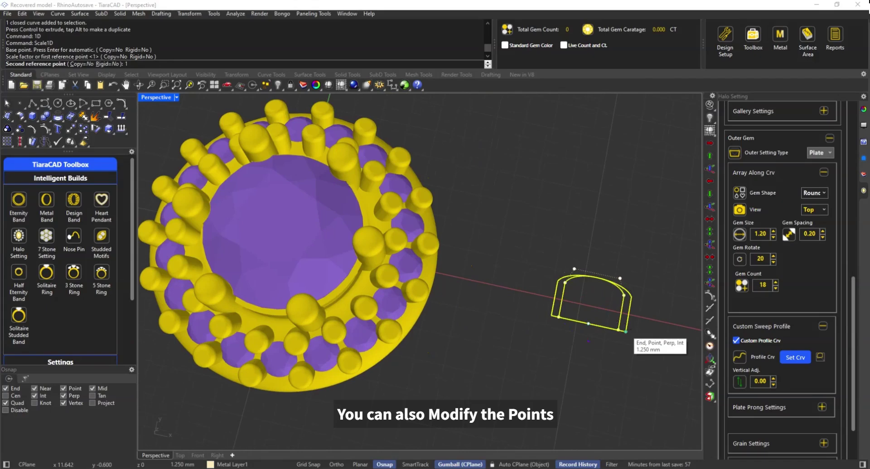
{"action": "key", "text": "Return"}
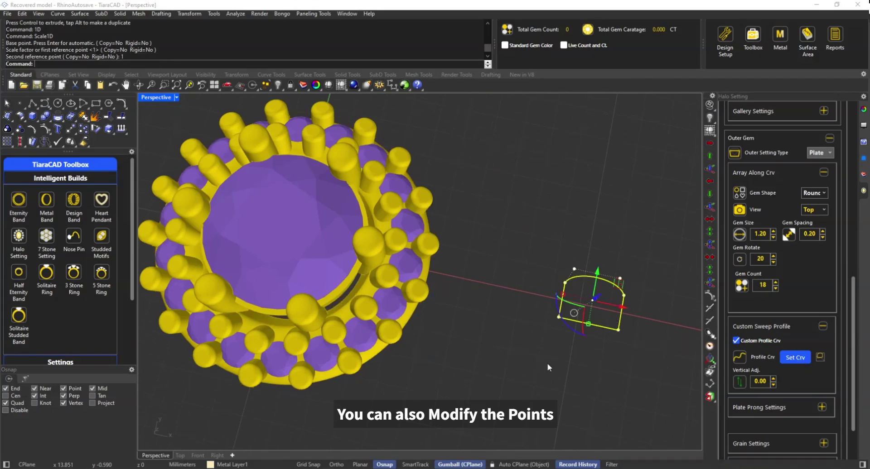
- Move the dome profile's two base points 0.5 mm toward the dome and set the curve as the outer plate's sweep profile
{"action": "mouse_move", "coordinate": [549, 368]}
{"action": "right_mouse_down"}
{"action": "mouse_move", "coordinate": [534, 266]}
{"action": "mouse_move", "coordinate": [524, 275]}
{"action": "mouse_move", "coordinate": [550, 352]}
{"action": "right_mouse_up"}
{"action": "key", "text": "Escape"}
{"action": "scroll", "coordinate": [572, 322], "scroll_direction": "up", "scroll_amount": 3}
{"action": "left_click_drag", "start_coordinate": [521, 291], "coordinate": [664, 368]}
{"action": "left_click_drag", "start_coordinate": [615, 292], "coordinate": [618, 268]}
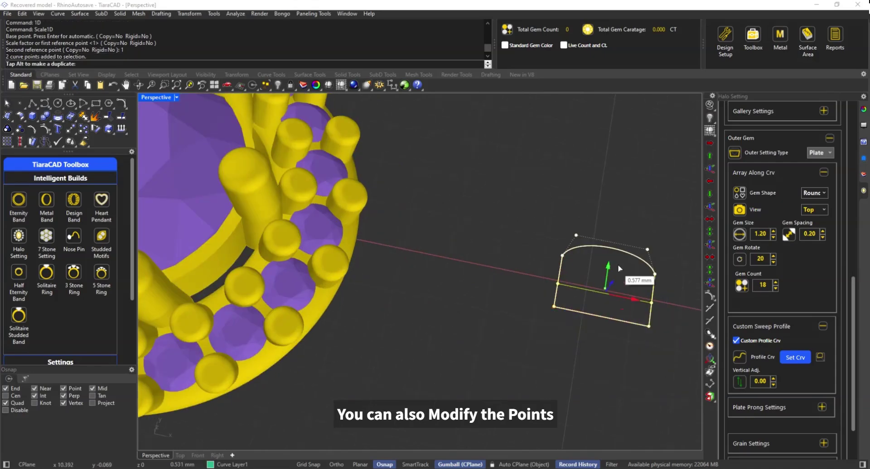
{"action": "type", "text": ".5"}
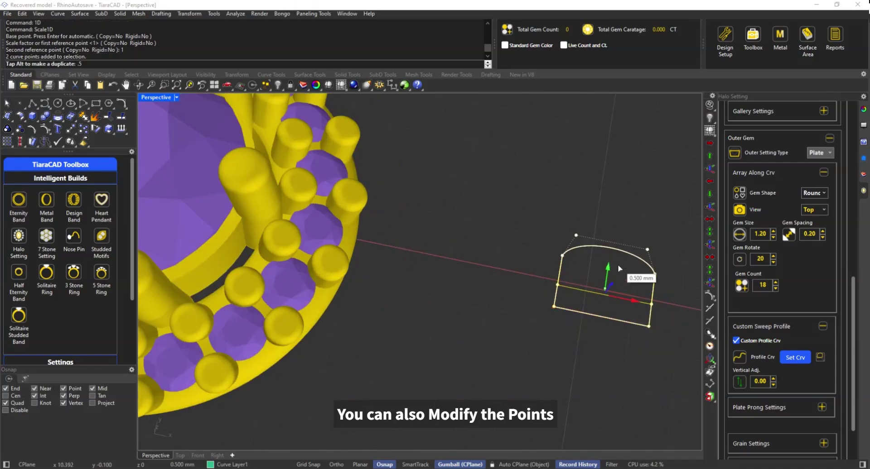
{"action": "key", "text": "Return"}
{"action": "left_click", "coordinate": [795, 358]}
{"action": "left_click", "coordinate": [598, 294]}
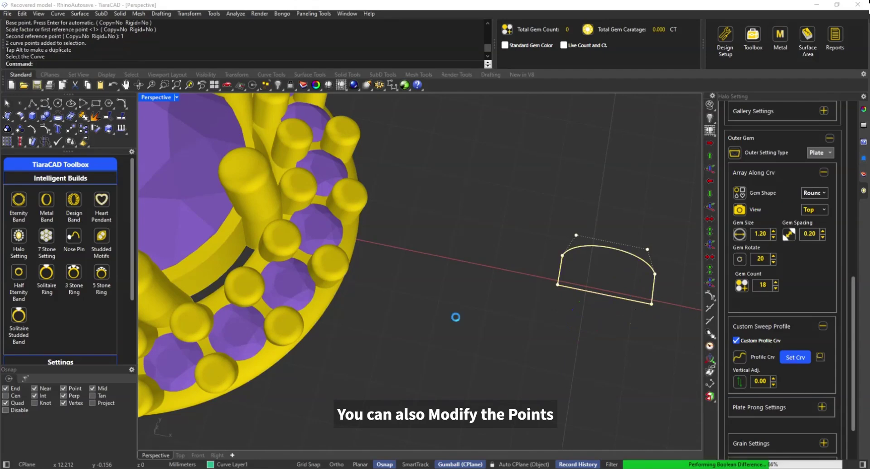
- Examine the swept outer plate from several angles and review the plate prong settings
{"action": "scroll", "coordinate": [452, 316], "scroll_direction": "down", "scroll_amount": 5}
{"action": "right_click_drag", "start_coordinate": [452, 316], "coordinate": [471, 236]}
{"action": "scroll", "coordinate": [410, 314], "scroll_direction": "up", "scroll_amount": 5}
{"action": "right_click_drag", "start_coordinate": [410, 315], "coordinate": [543, 317]}
{"action": "right_click_drag", "start_coordinate": [622, 317], "coordinate": [598, 345]}
{"action": "scroll", "coordinate": [852, 322], "scroll_direction": "down", "scroll_amount": 2}
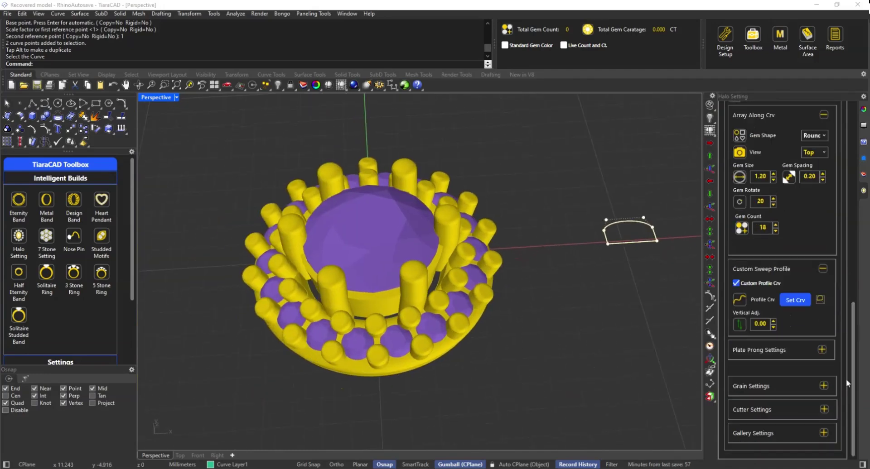
{"action": "left_click", "coordinate": [821, 350]}
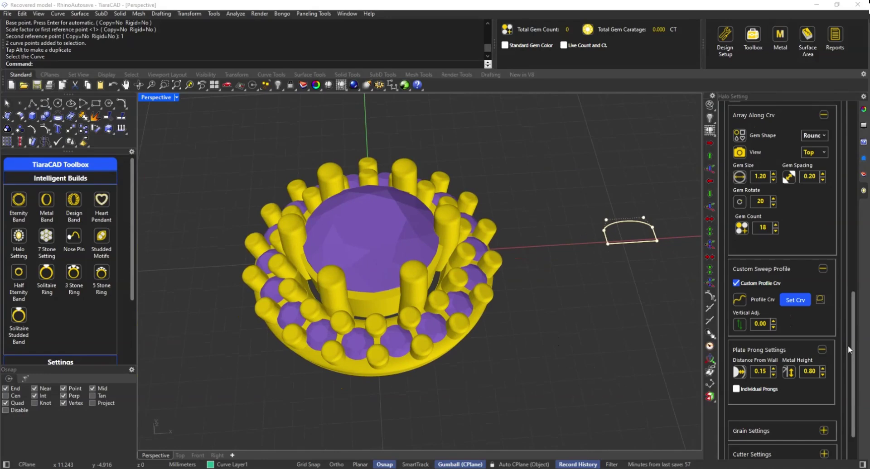
{"action": "left_click", "coordinate": [821, 350]}
- Try a grain size of 0.7 for the outer gems and settle on 0.6
{"action": "left_click", "coordinate": [823, 386]}
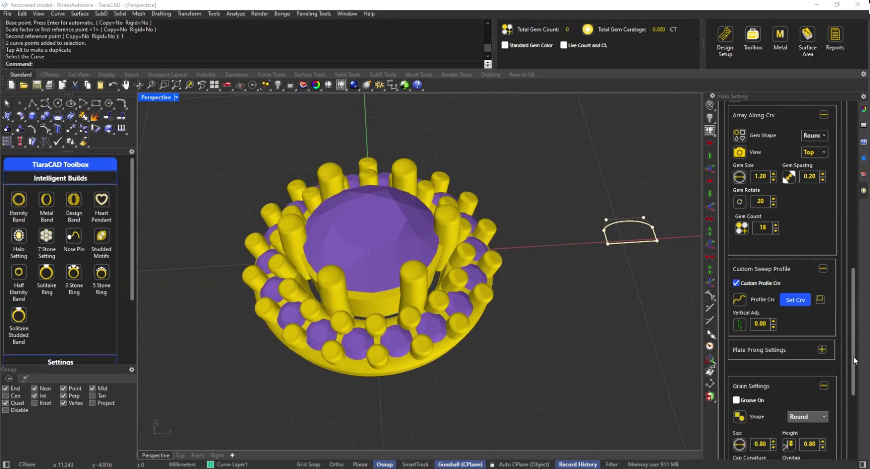
{"action": "scroll", "coordinate": [853, 357], "scroll_direction": "down", "scroll_amount": 6}
{"action": "left_click", "coordinate": [769, 283]}
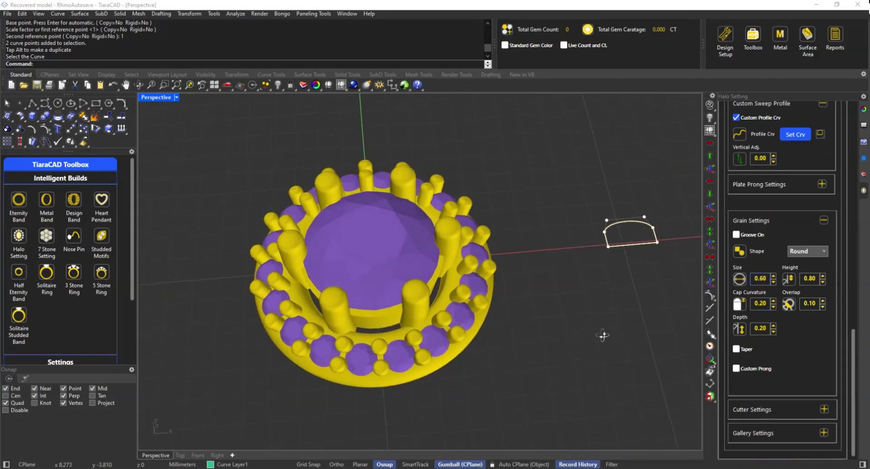
{"action": "left_click_drag", "start_coordinate": [769, 280], "coordinate": [703, 282]}
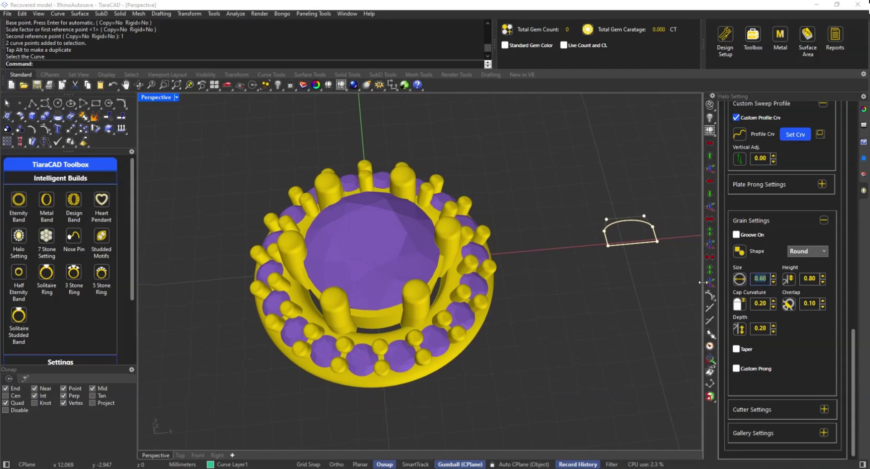
{"action": "type", "text": ".7"}
{"action": "key", "text": "Return"}
{"action": "right_click_drag", "start_coordinate": [647, 313], "coordinate": [670, 325]}
{"action": "left_click_drag", "start_coordinate": [766, 280], "coordinate": [694, 281]}
{"action": "type", "text": ".6"}
{"action": "key", "text": "Return"}
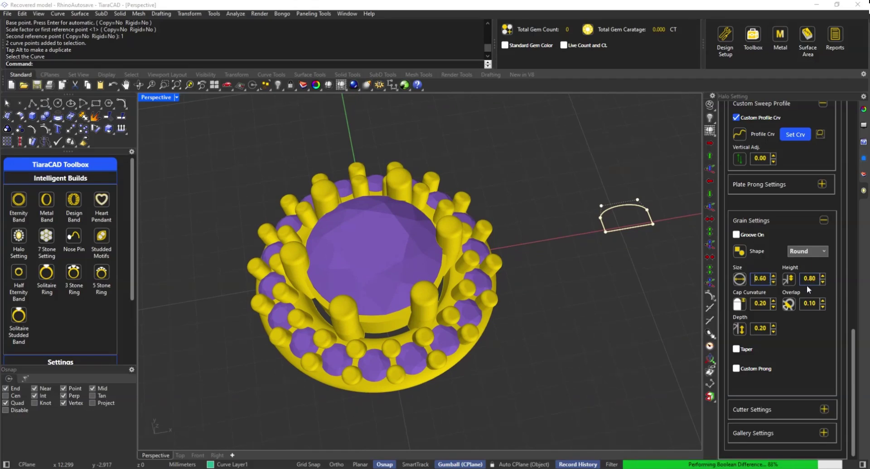
- Scale the dome profile in one direction from its base midpoint, endpoint reference to 0.8 mm, and reapply it as the plate's sweep profile
{"action": "left_click", "coordinate": [635, 228]}
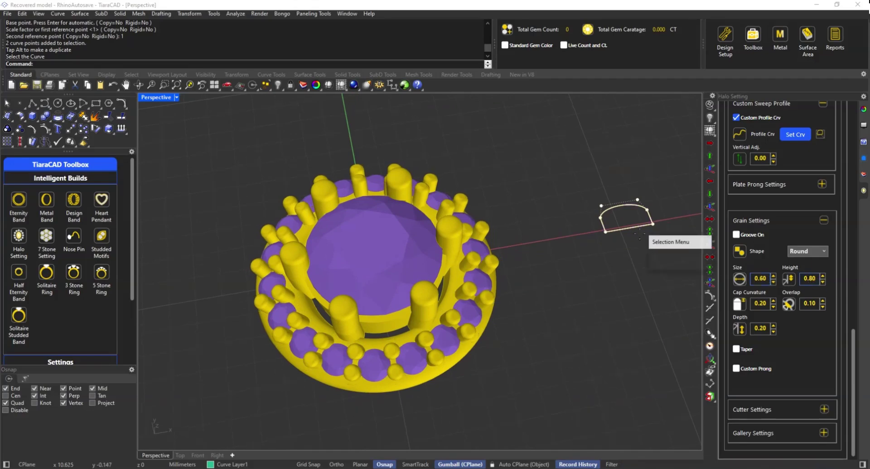
{"action": "type", "text": "1D"}
{"action": "key", "text": "Return"}
{"action": "left_click", "coordinate": [629, 227]}
{"action": "left_click", "coordinate": [652, 224]}
{"action": "type", "text": ".8"}
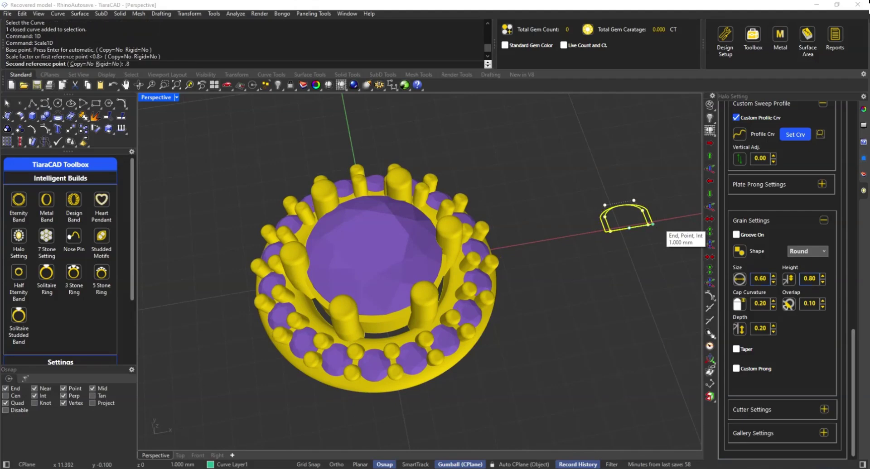
{"action": "key", "text": "Return"}
{"action": "left_click", "coordinate": [788, 136]}
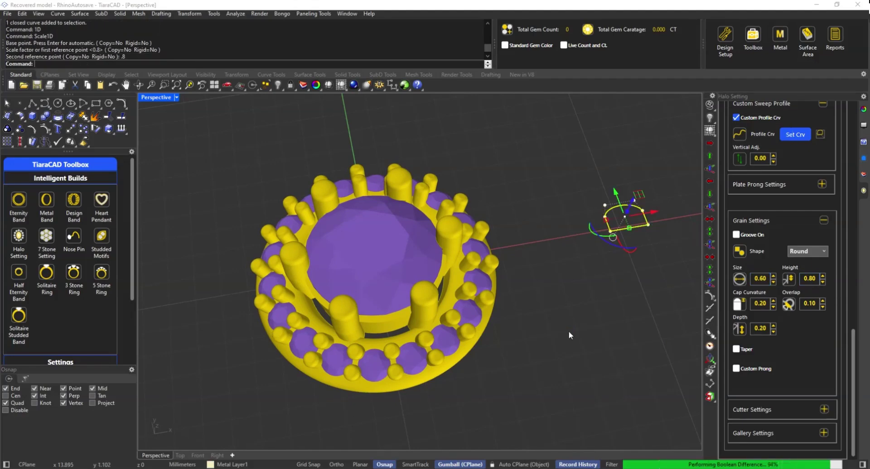
- Check the halo in the Front view and set the outer gems' rotation to 15
{"action": "right_click_drag", "start_coordinate": [573, 344], "coordinate": [536, 262]}
{"action": "key", "text": "ctrl+F2"}
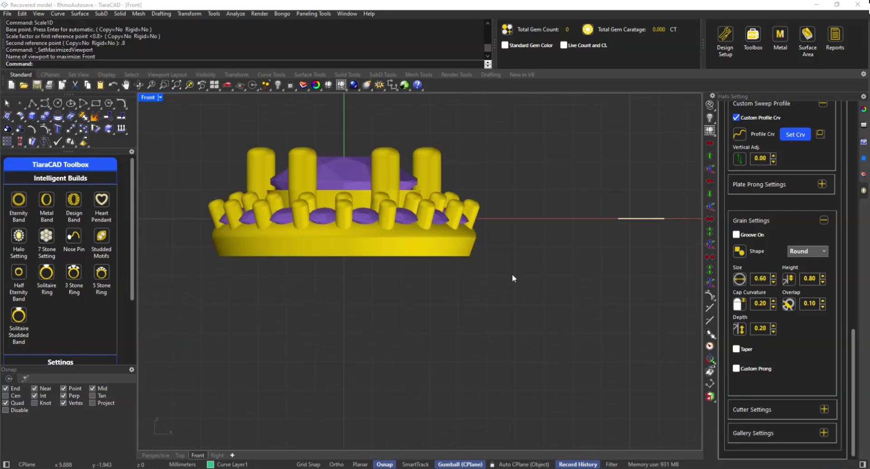
{"action": "scroll", "coordinate": [512, 273], "scroll_direction": "down", "scroll_amount": 3}
{"action": "left_click_drag", "start_coordinate": [851, 336], "coordinate": [859, 258]}
{"action": "double_click", "coordinate": [761, 242]}
{"action": "type", "text": "15"}
{"action": "key", "text": "Return"}
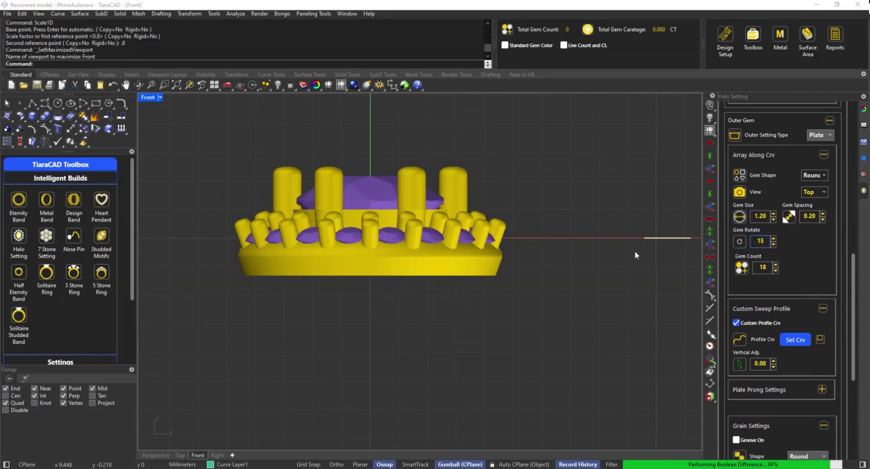
{"action": "key", "text": "ctrl+F4"}
{"action": "right_click_drag", "start_coordinate": [581, 277], "coordinate": [596, 313]}
- Turn on the gallery for the outer plate with Flip Side enabled and check it from below
{"action": "left_click_drag", "start_coordinate": [853, 354], "coordinate": [854, 435]}
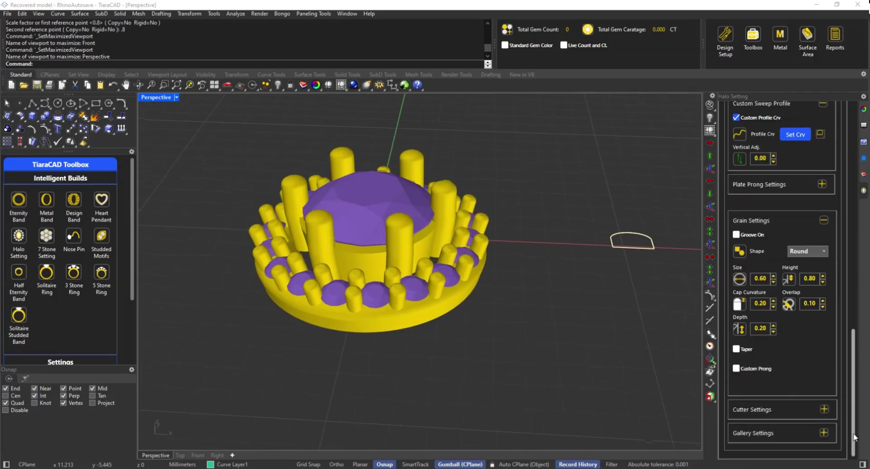
{"action": "left_click", "coordinate": [827, 411]}
{"action": "left_click", "coordinate": [827, 411]}
{"action": "left_click", "coordinate": [825, 435]}
{"action": "scroll", "coordinate": [848, 372], "scroll_direction": "down", "scroll_amount": 5}
{"action": "left_click", "coordinate": [736, 331]}
{"action": "right_click_drag", "start_coordinate": [631, 407], "coordinate": [668, 382]}
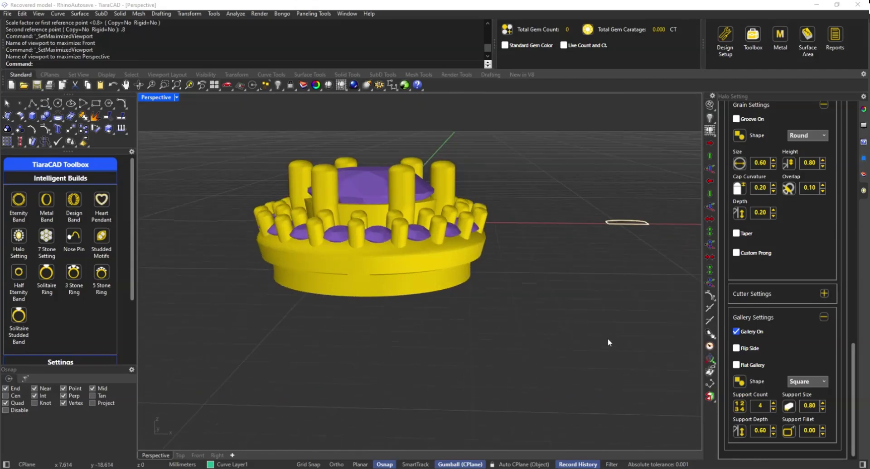
{"action": "right_click_drag", "start_coordinate": [609, 325], "coordinate": [605, 245]}
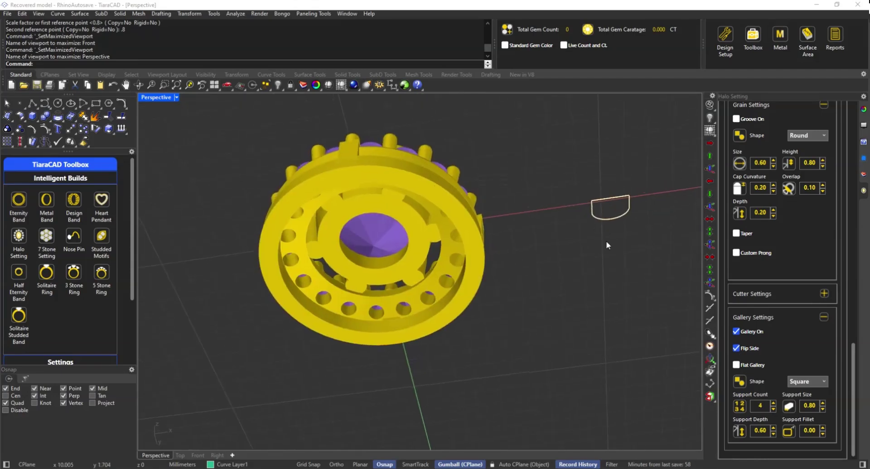
- Set the outer gallery's support depth to 0.8, support count to 6, support size to 0.7 and support fillet to 0.1
{"action": "double_click", "coordinate": [766, 431]}
{"action": "type", "text": ".8"}
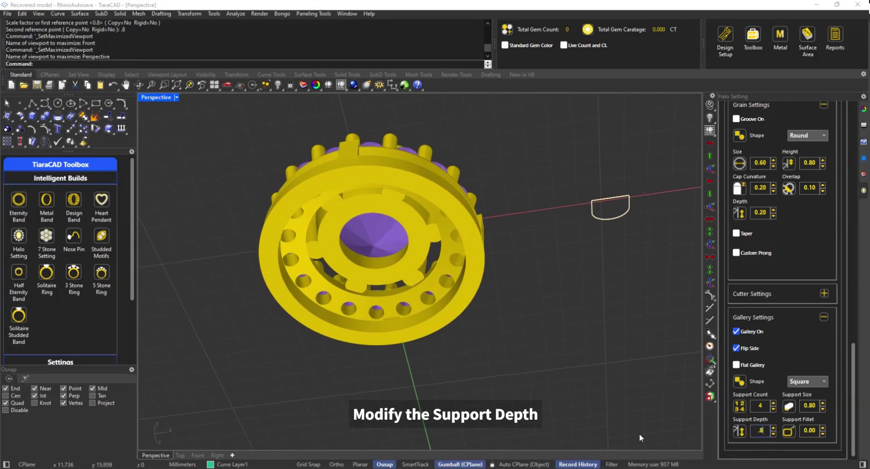
{"action": "left_click", "coordinate": [763, 406]}
{"action": "type", "text": "6"}
{"action": "double_click", "coordinate": [816, 406]}
{"action": "type", "text": ".7"}
{"action": "left_click", "coordinate": [817, 431]}
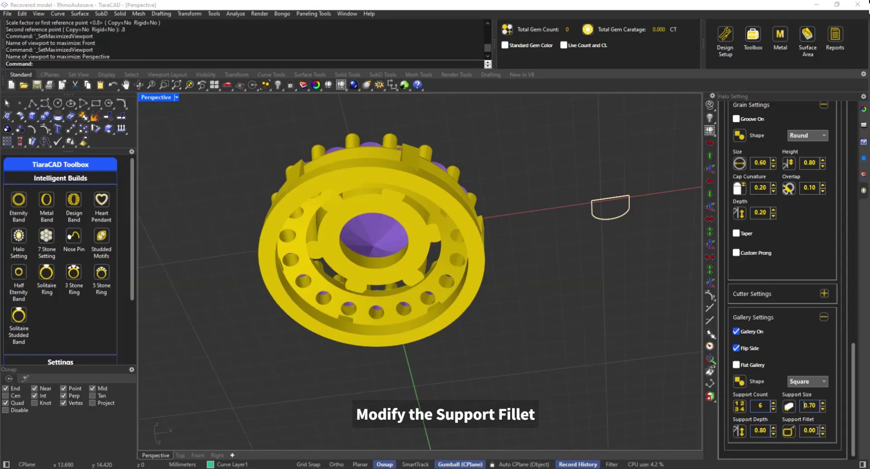
{"action": "type", "text": ".1"}
{"action": "key", "text": "Return"}
- Bake the finished halo setting into final geometry
{"action": "right_click_drag", "start_coordinate": [523, 229], "coordinate": [509, 397]}
{"action": "left_click_drag", "start_coordinate": [851, 349], "coordinate": [852, 108]}
{"action": "left_click", "coordinate": [764, 145]}
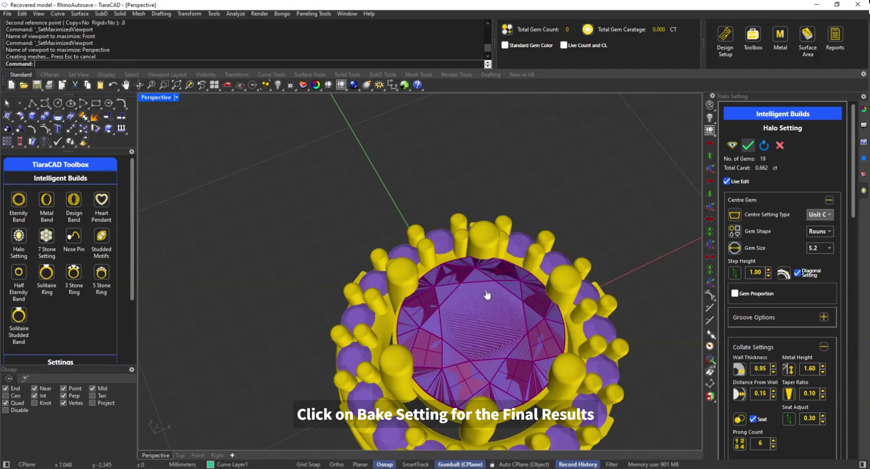
{"action": "scroll", "coordinate": [472, 301], "scroll_direction": "down", "scroll_amount": 4}
{"action": "scroll", "coordinate": [441, 311], "scroll_direction": "up", "scroll_amount": 2}
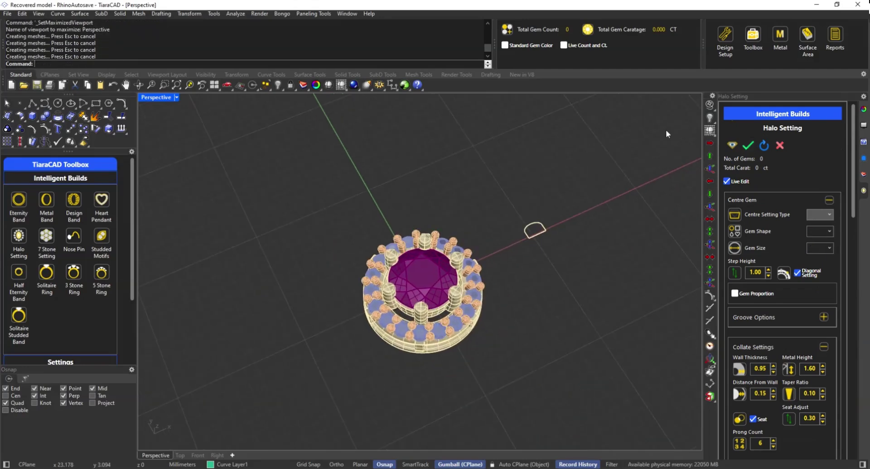
- Review the gem report for the baked halo setting, including its views and diamond table, and close it
{"action": "left_click", "coordinate": [831, 42]}
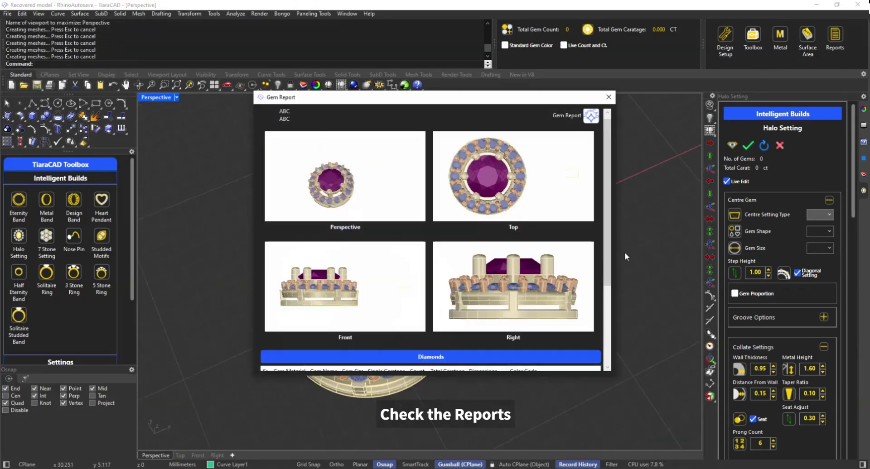
{"action": "scroll", "coordinate": [460, 252], "scroll_direction": "down", "scroll_amount": 3}
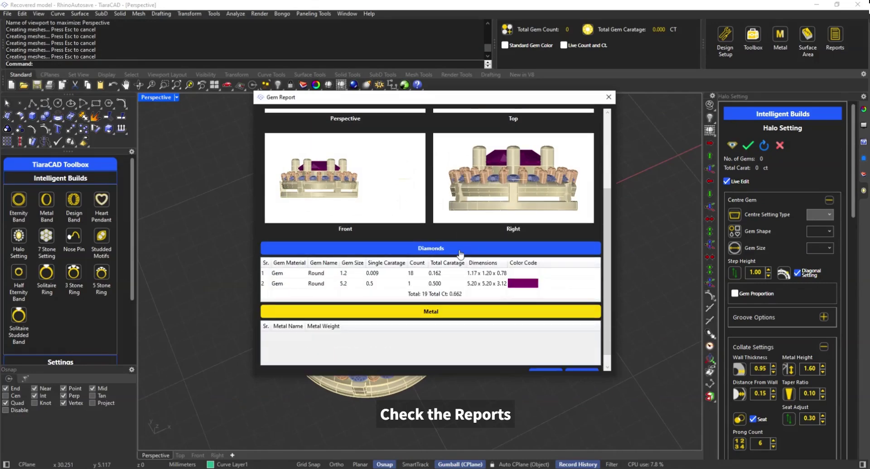
{"action": "left_click", "coordinate": [608, 97]}
- Delete the dome profile curve and move the whole baked halo setting along the X axis away from the origin
{"action": "left_click_drag", "start_coordinate": [564, 211], "coordinate": [526, 378]}
{"action": "key", "text": "Delete"}
{"action": "key", "text": "ctrl+a"}
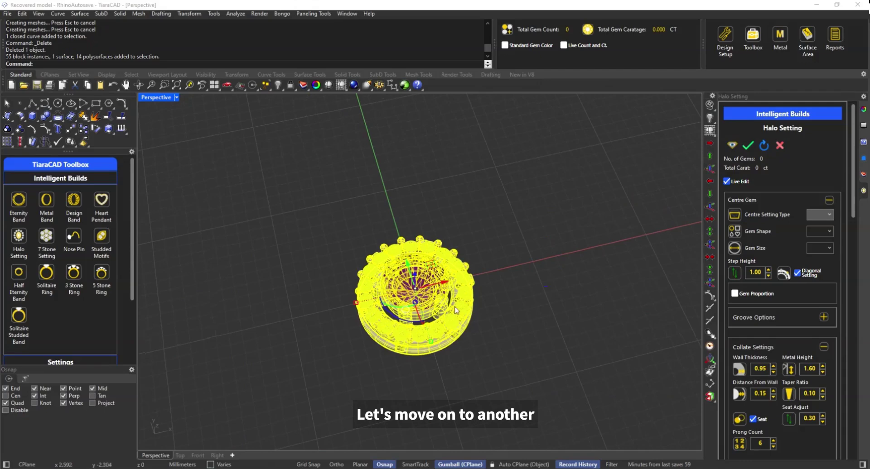
{"action": "left_click_drag", "start_coordinate": [448, 282], "coordinate": [323, 308]}
{"action": "key", "text": "Escape"}
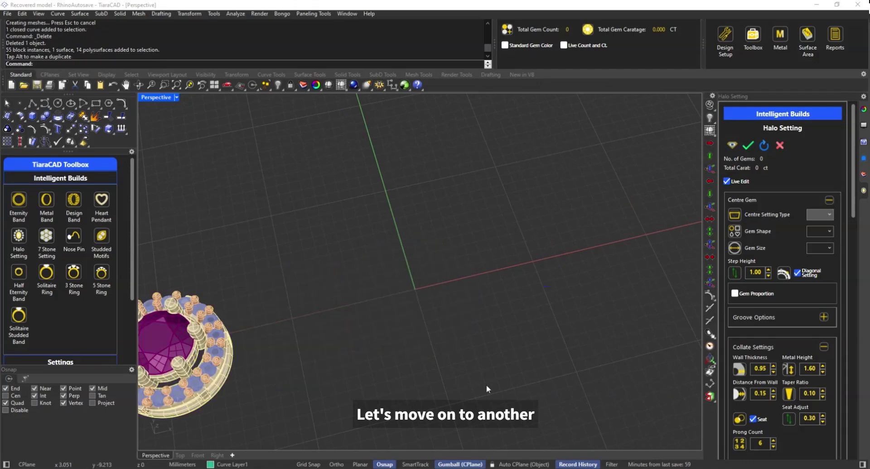
- Start a new halo setting with a Bezel centre setting and a Princess centre gem of size 5.5
{"action": "right_click_drag", "start_coordinate": [428, 299], "coordinate": [417, 294]}
{"action": "left_click", "coordinate": [821, 216]}
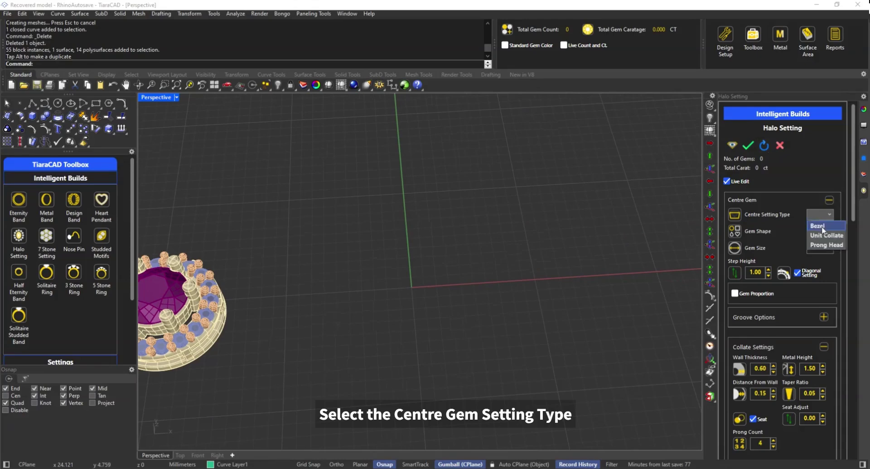
{"action": "left_click", "coordinate": [818, 224]}
{"action": "left_click", "coordinate": [821, 232]}
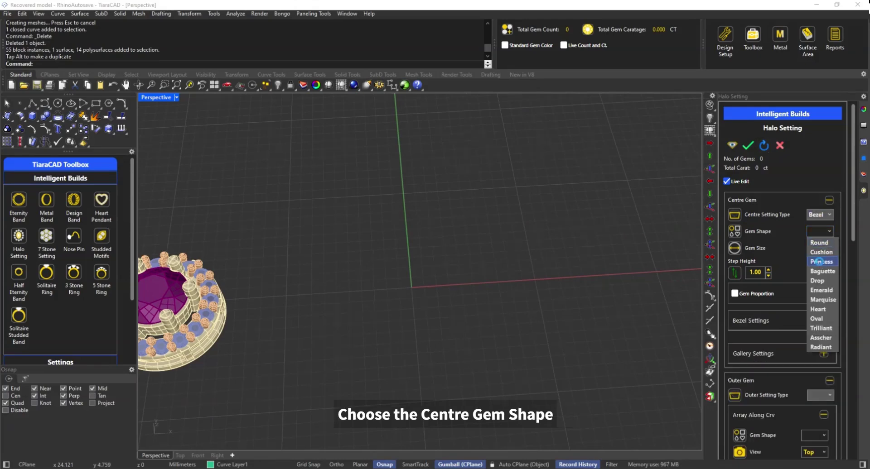
{"action": "left_click", "coordinate": [819, 261]}
{"action": "left_click", "coordinate": [820, 248]}
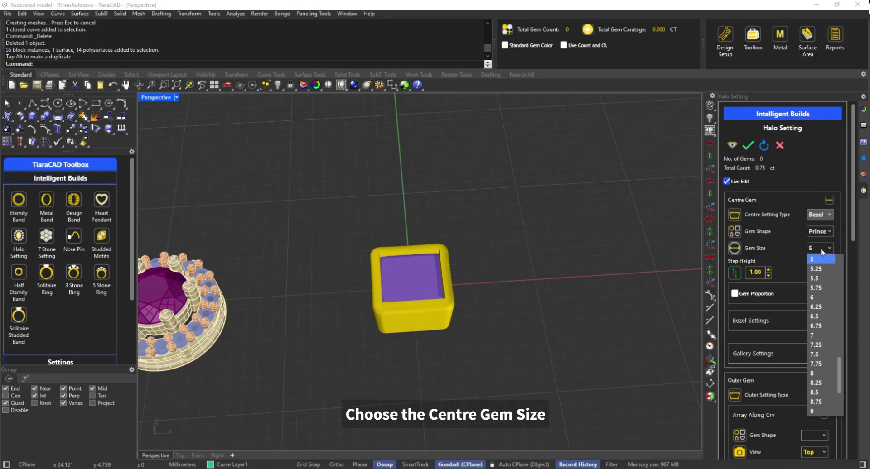
{"action": "left_click", "coordinate": [817, 279]}
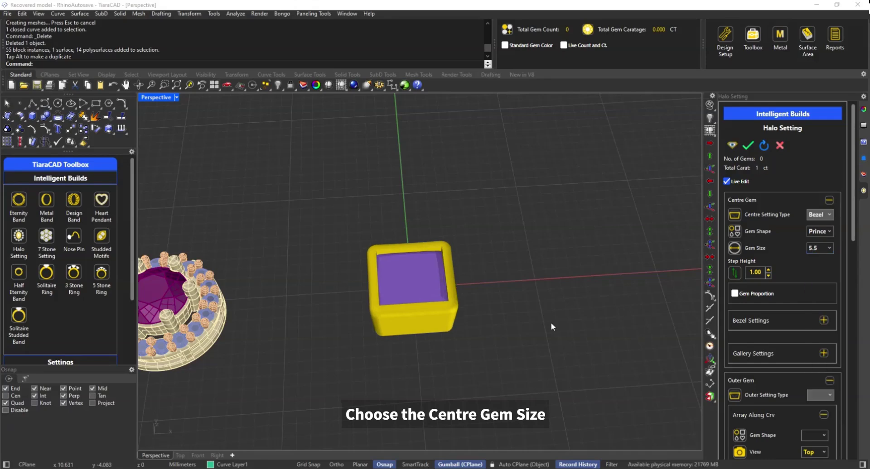
- Set the centre bezel's gem depth to 0.4 and its metal below girdle to 2.3
{"action": "left_click", "coordinate": [823, 321]}
{"action": "left_click_drag", "start_coordinate": [854, 224], "coordinate": [851, 277]}
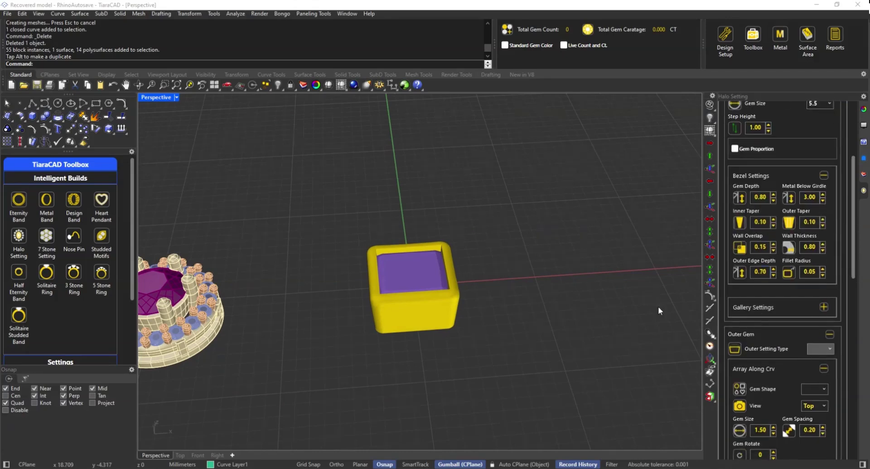
{"action": "key", "text": "BackSpace"}
{"action": "key", "text": "BackSpace"}
{"action": "type", "text": "40"}
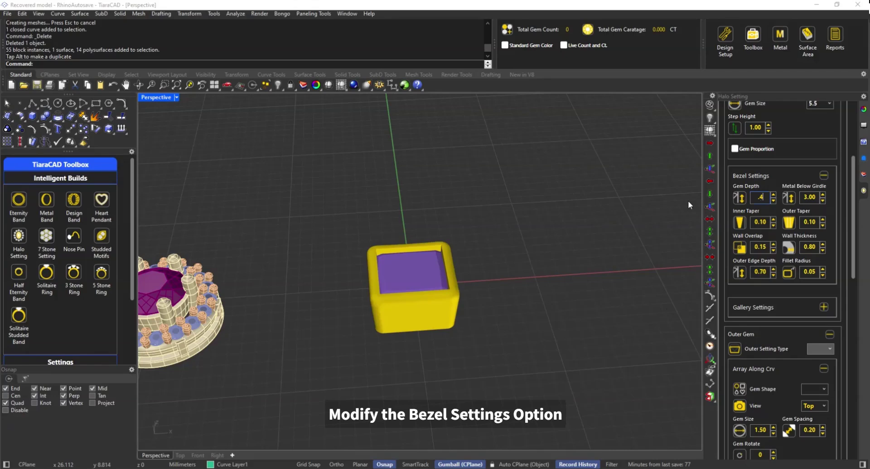
{"action": "key", "text": "Return"}
{"action": "left_click_drag", "start_coordinate": [817, 197], "coordinate": [747, 207]}
{"action": "type", "text": "2.3"}
{"action": "key", "text": "Return"}
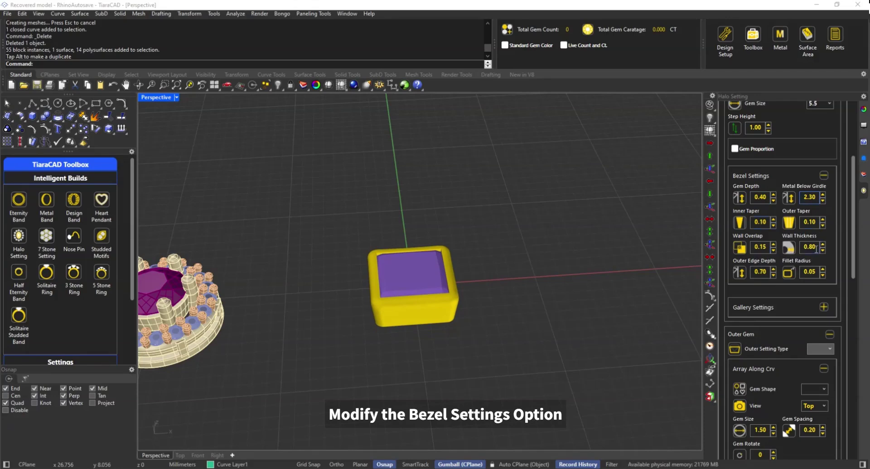
- Set the centre bezel's wall overlap to 0.2 and its outer edge depth to 0.7
{"action": "left_click", "coordinate": [773, 245]}
{"action": "left_click_drag", "start_coordinate": [767, 272], "coordinate": [710, 273]}
{"action": "type", "text": ".7"}
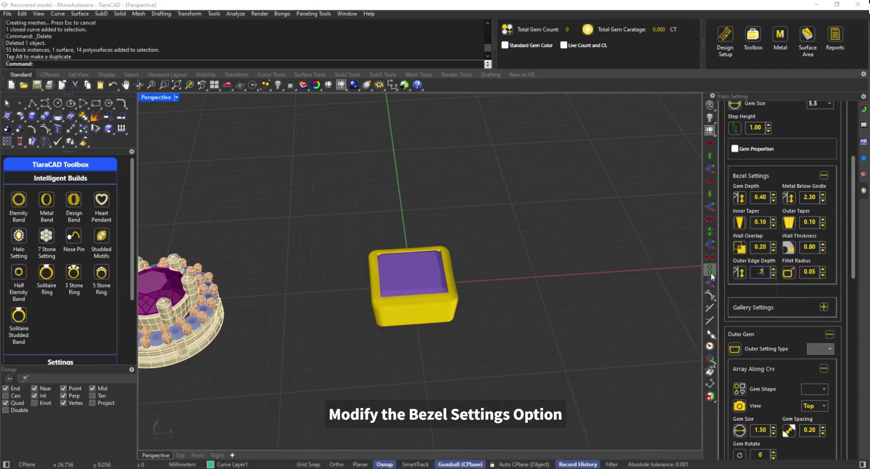
{"action": "key", "text": "Return"}
{"action": "scroll", "coordinate": [442, 289], "scroll_direction": "up", "scroll_amount": 6}
{"action": "right_click_drag", "start_coordinate": [440, 295], "coordinate": [489, 343]}
{"action": "right_click_drag", "start_coordinate": [554, 358], "coordinate": [691, 297]}
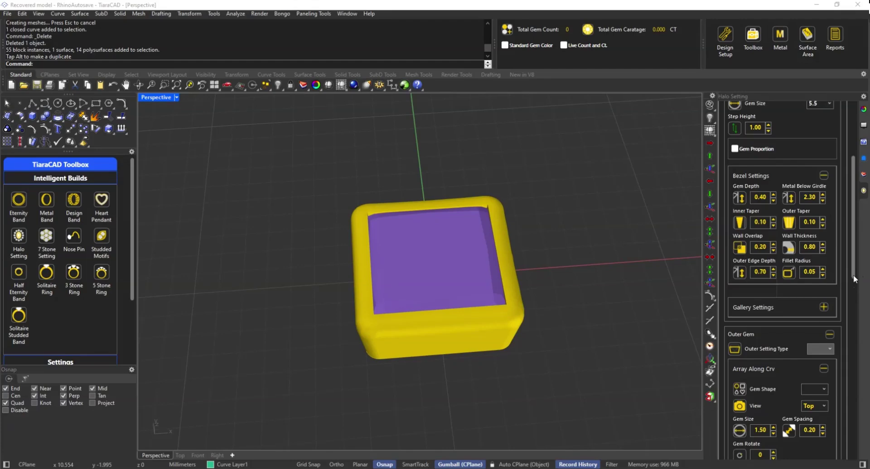
- Add a Pave outer setting with Round gems around the bezel and set the outer gem size to 1.3
{"action": "scroll", "coordinate": [832, 273], "scroll_direction": "down", "scroll_amount": 3}
{"action": "left_click", "coordinate": [822, 218]}
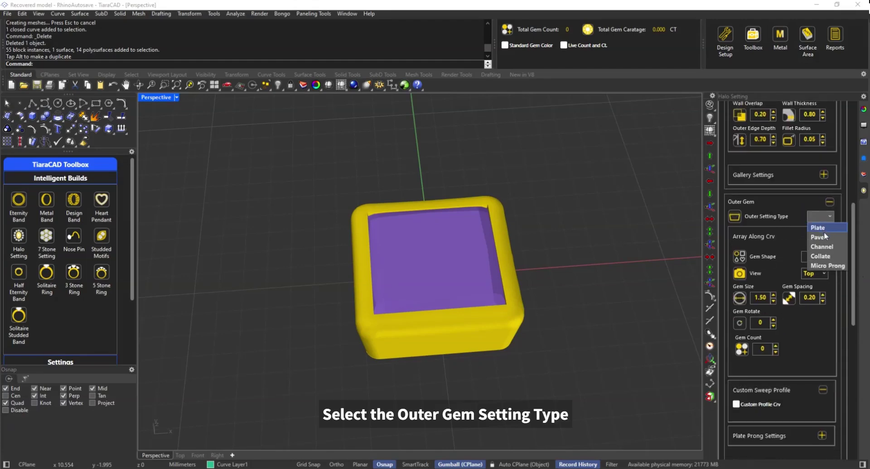
{"action": "left_click", "coordinate": [823, 230]}
{"action": "left_click", "coordinate": [820, 269]}
{"action": "left_click_drag", "start_coordinate": [767, 297], "coordinate": [680, 297]}
{"action": "type", "text": "1.3"}
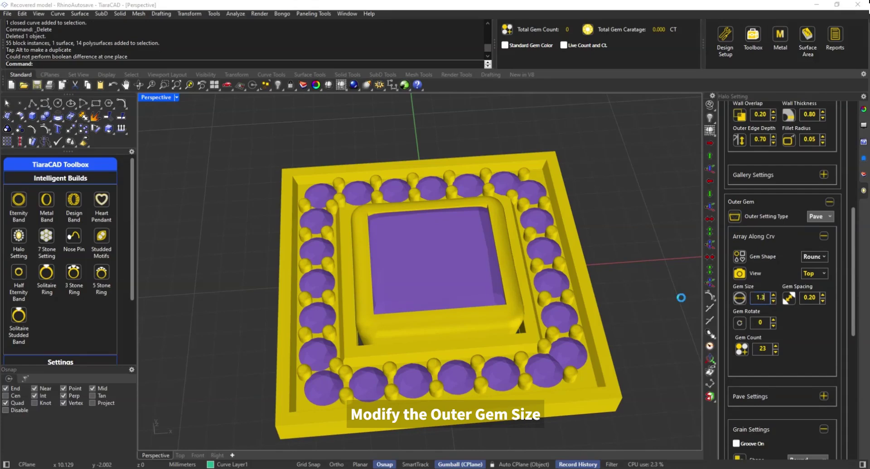
{"action": "key", "text": "Return"}
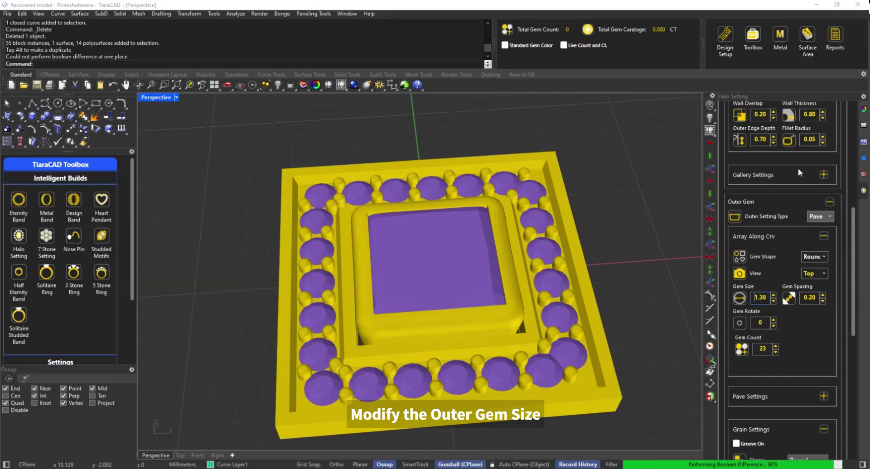
{"action": "left_click_drag", "start_coordinate": [852, 247], "coordinate": [852, 159]}
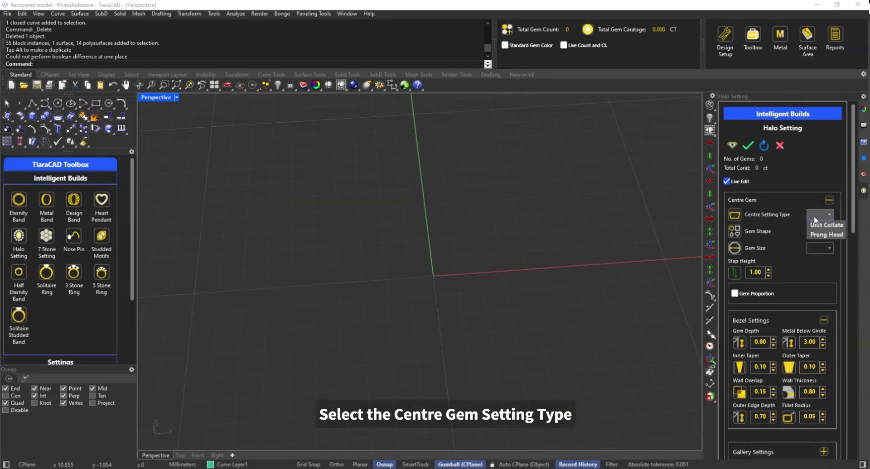
- Start a new halo setting with a Bezel centre setting and a Cushion centre gem of size 5.5
{"action": "left_click", "coordinate": [820, 232]}
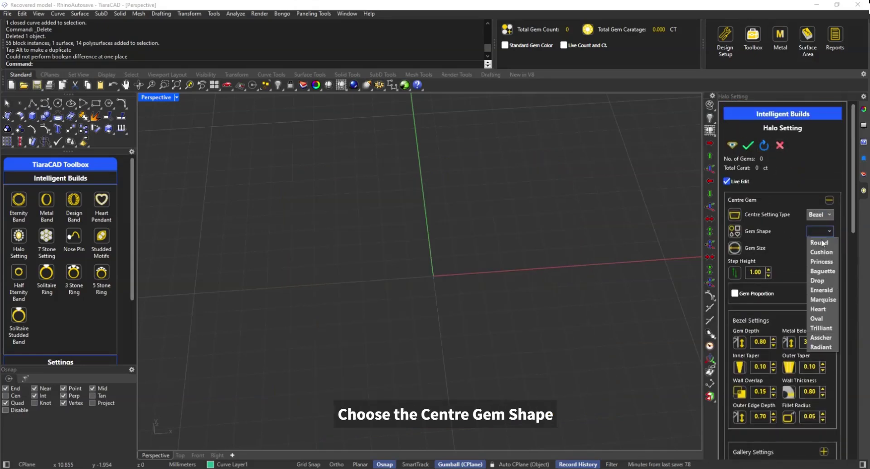
{"action": "left_click", "coordinate": [819, 249]}
{"action": "left_click", "coordinate": [819, 249]}
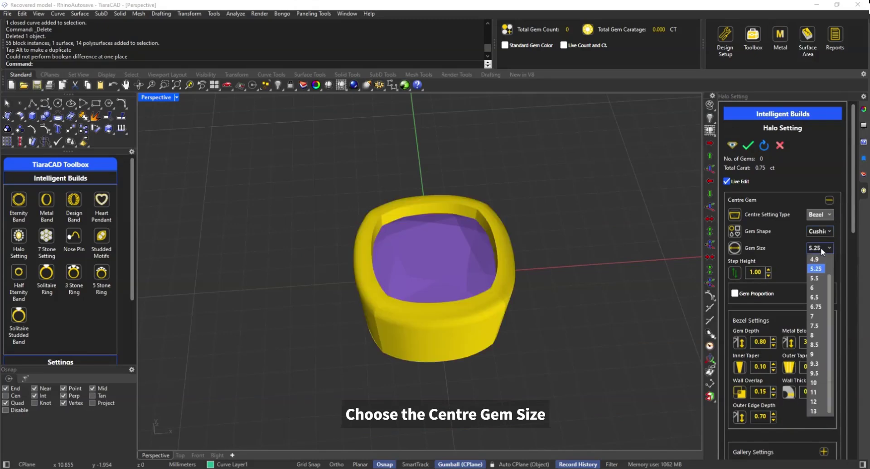
{"action": "left_click", "coordinate": [815, 278]}
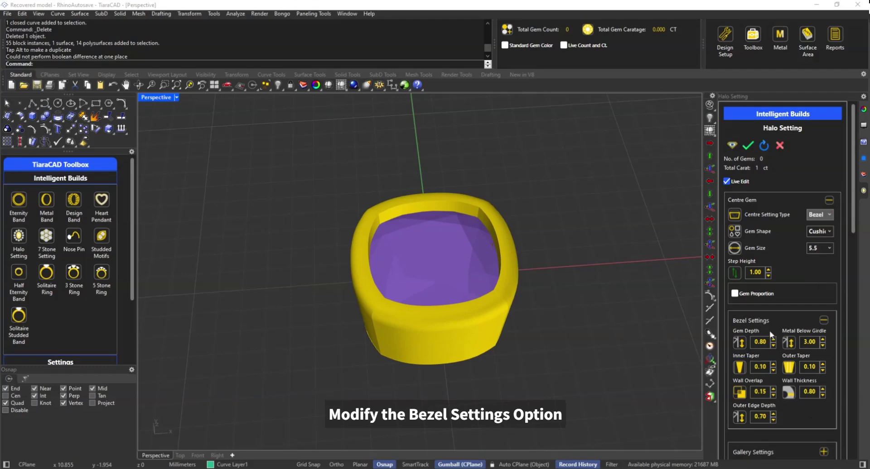
- Set the centre bezel's gem depth to 0.4, metal below girdle to 2.3 and wall overlap to 0.2
{"action": "left_click_drag", "start_coordinate": [766, 344], "coordinate": [583, 332]}
{"action": "type", "text": ".4"}
{"action": "key", "text": "Return"}
{"action": "left_click_drag", "start_coordinate": [813, 347], "coordinate": [792, 352]}
{"action": "type", "text": "2.3"}
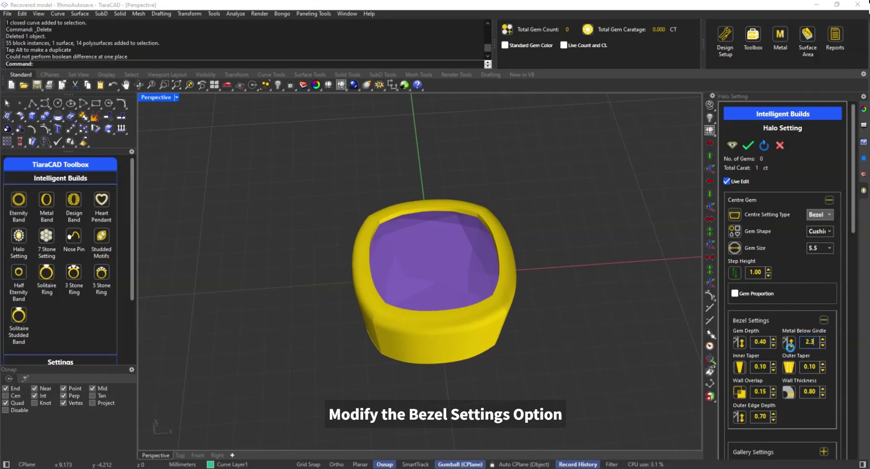
{"action": "key", "text": "Return"}
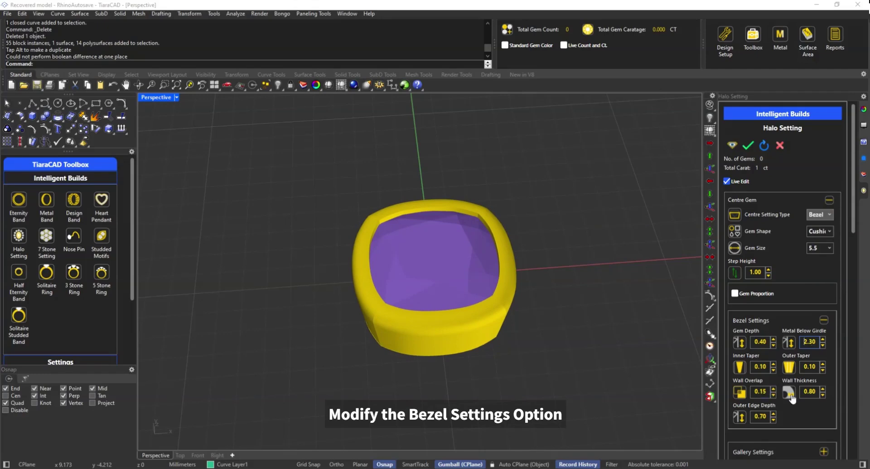
{"action": "left_click", "coordinate": [773, 389]}
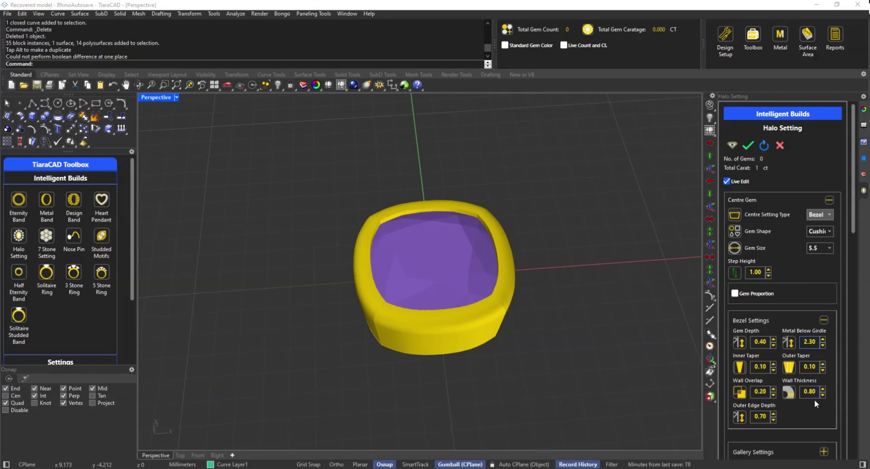
- Add a Pave outer setting with Round gems around the cushion bezel and set the outer gem size to 1.3
{"action": "left_click_drag", "start_coordinate": [852, 242], "coordinate": [845, 319]}
{"action": "left_click", "coordinate": [820, 253]}
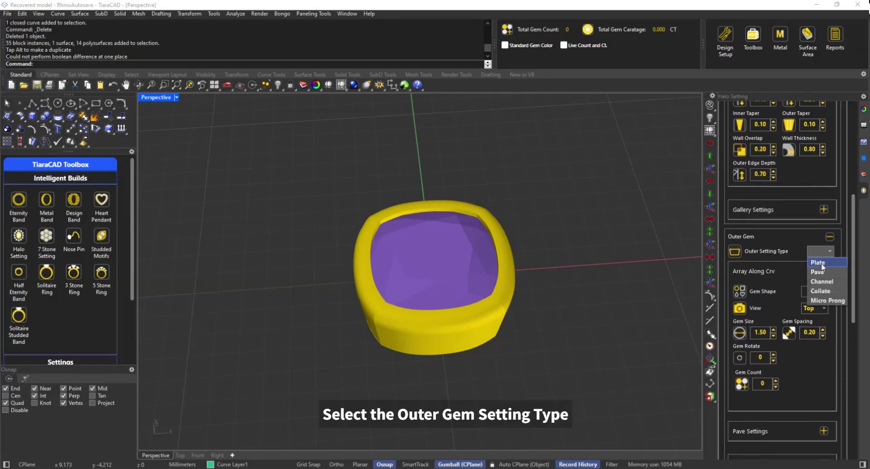
{"action": "left_click", "coordinate": [819, 272]}
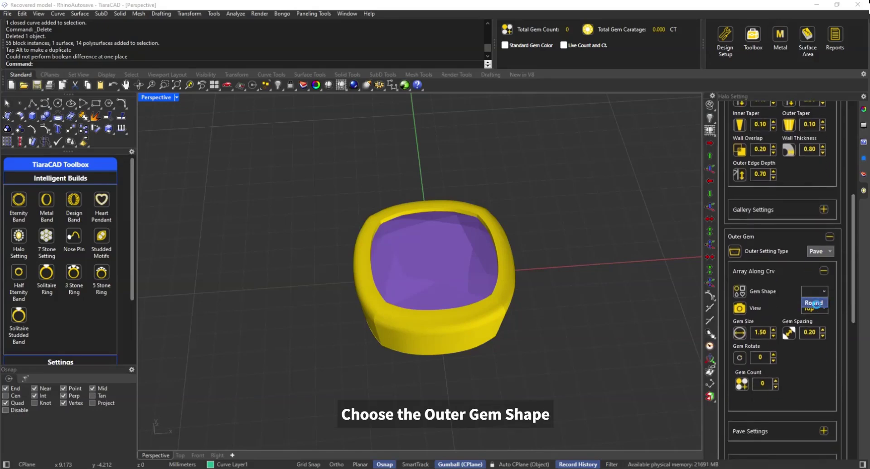
{"action": "left_click", "coordinate": [813, 301]}
{"action": "type", "text": "1.3"}
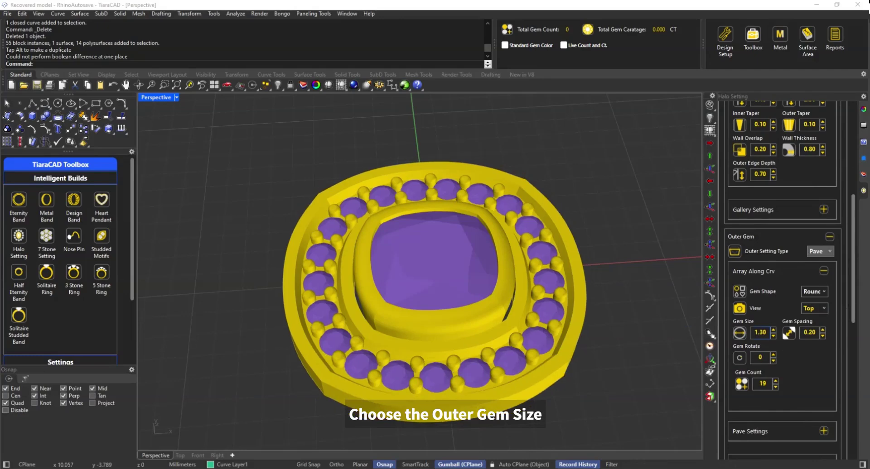
- Set the outer gems' spacing to 0.15, their rotation to 20 and the gem count to 20
{"action": "left_click", "coordinate": [823, 336]}
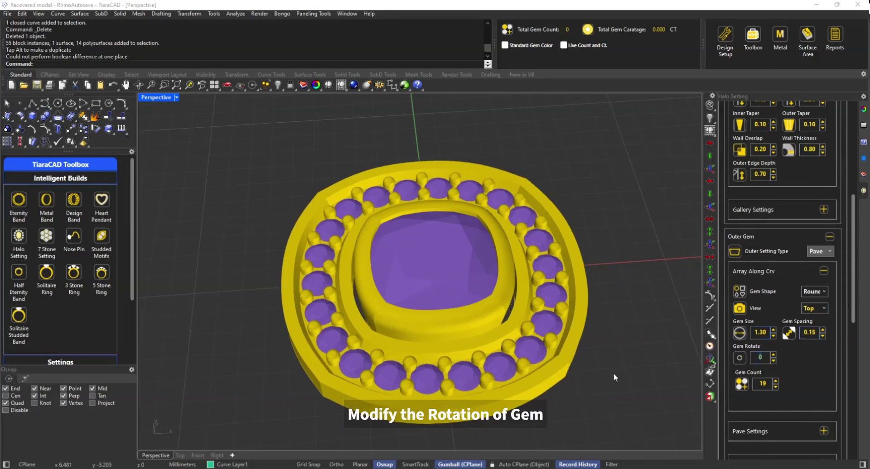
{"action": "type", "text": "20"}
{"action": "key", "text": "Tab"}
{"action": "type", "text": "20"}
{"action": "left_click_drag", "start_coordinate": [852, 315], "coordinate": [854, 362]}
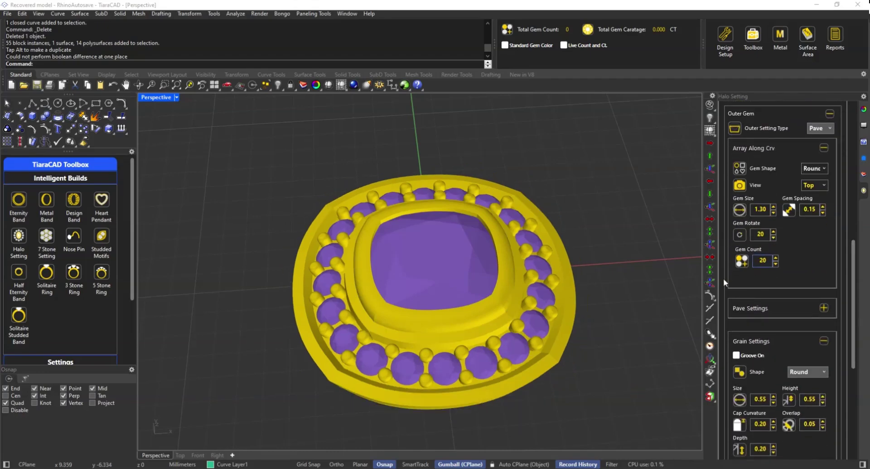
- Set the pavé wall thickness to 0.4 and the metal below girdle to 0.7
{"action": "left_click", "coordinate": [823, 309]}
{"action": "left_click_drag", "start_coordinate": [851, 307], "coordinate": [854, 355]}
{"action": "double_click", "coordinate": [816, 230]}
{"action": "type", "text": ".4"}
{"action": "key", "text": "Return"}
{"action": "left_click_drag", "start_coordinate": [766, 254], "coordinate": [674, 259]}
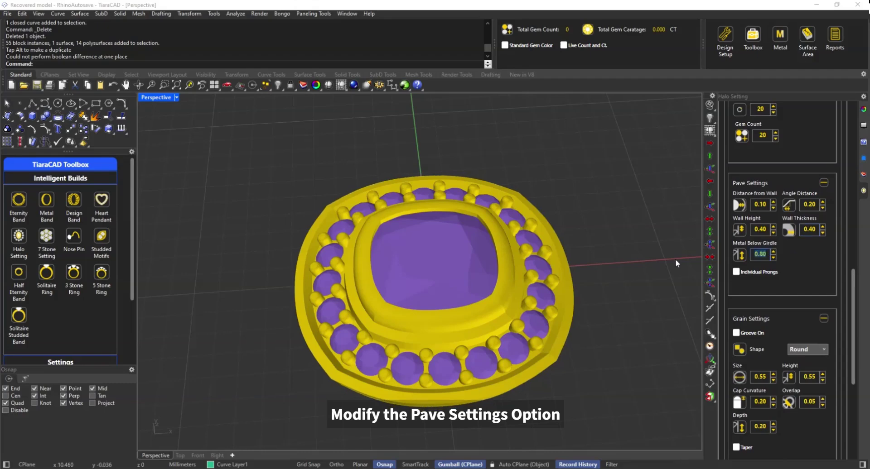
{"action": "type", "text": ".7"}
{"action": "key", "text": "Return"}
- Turn on the groove in the grain settings and set the grain height to 0.65
{"action": "scroll", "coordinate": [813, 297], "scroll_direction": "down", "scroll_amount": 7}
{"action": "left_click", "coordinate": [735, 181]}
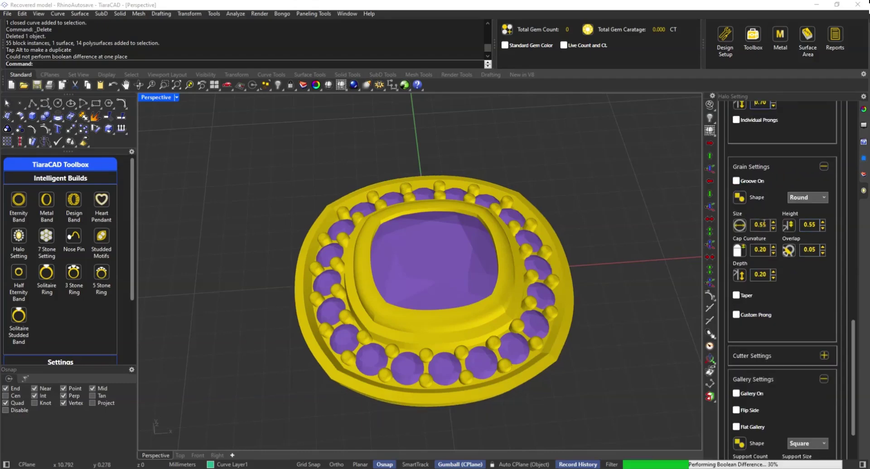
{"action": "left_click_drag", "start_coordinate": [816, 226], "coordinate": [784, 231]}
{"action": "type", "text": ".65"}
{"action": "key", "text": "Return"}
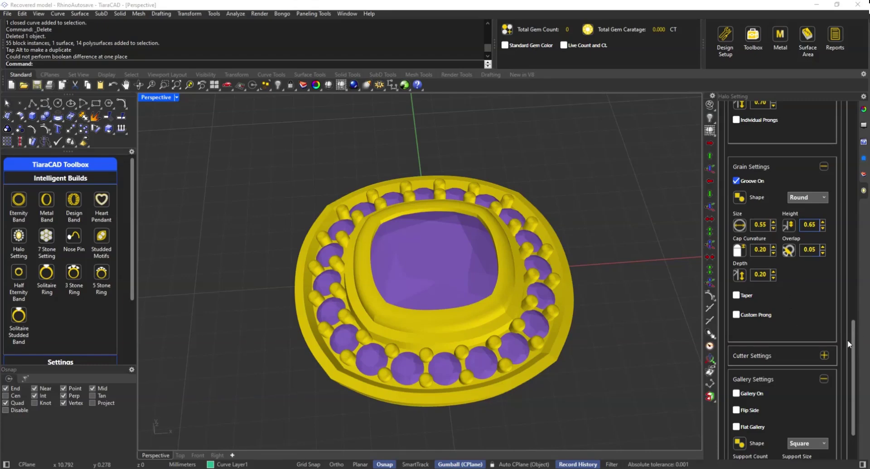
- Enable custom prongs for the outer gems and load Square prong from the Prongs Library
{"action": "left_click", "coordinate": [748, 317]}
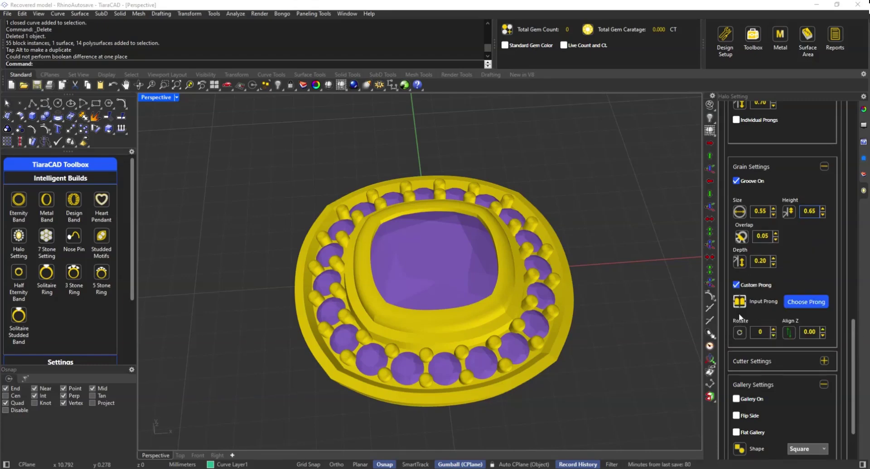
{"action": "left_click", "coordinate": [806, 302]}
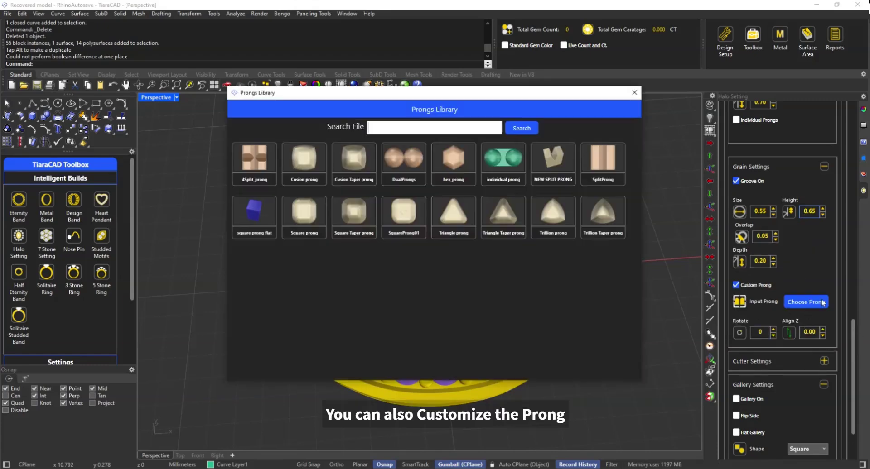
{"action": "right_click", "coordinate": [297, 210]}
{"action": "left_click", "coordinate": [311, 217]}
{"action": "left_click", "coordinate": [473, 263]}
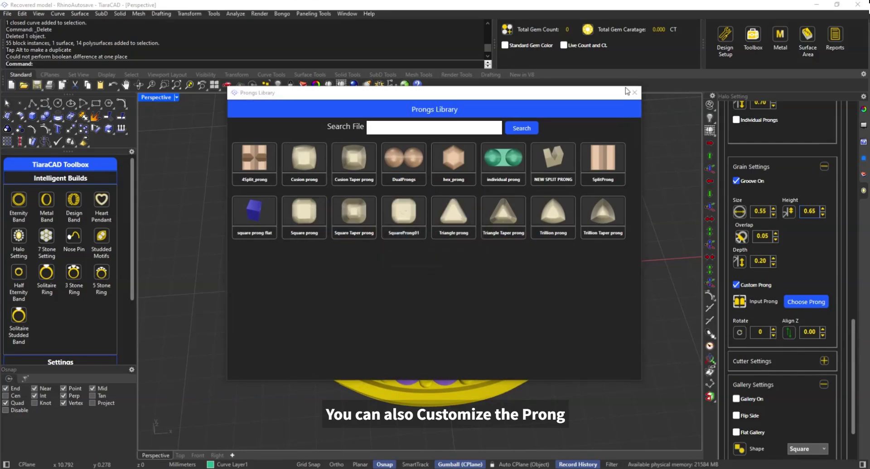
{"action": "left_click", "coordinate": [634, 92]}
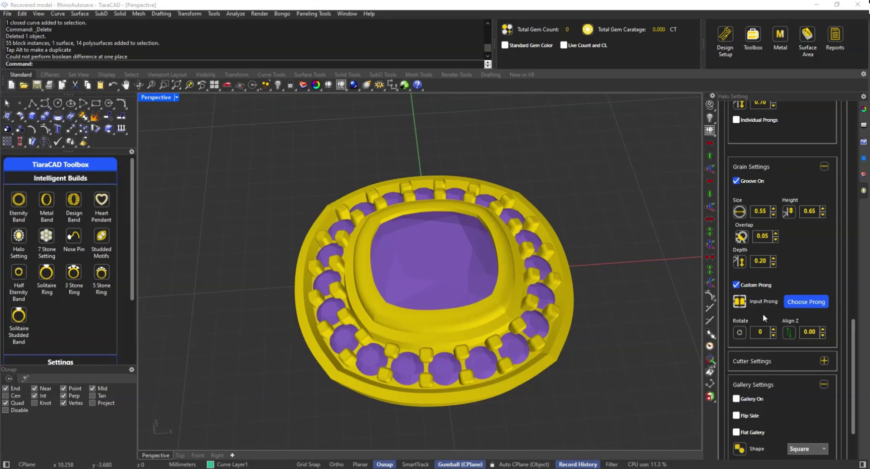
- Try out a rotation of the custom square prongs, then reset their rotation to 0
{"action": "mouse_move", "coordinate": [504, 361]}
{"action": "right_mouse_down"}
{"action": "mouse_move", "coordinate": [490, 374]}
{"action": "mouse_move", "coordinate": [513, 364]}
{"action": "right_mouse_up"}
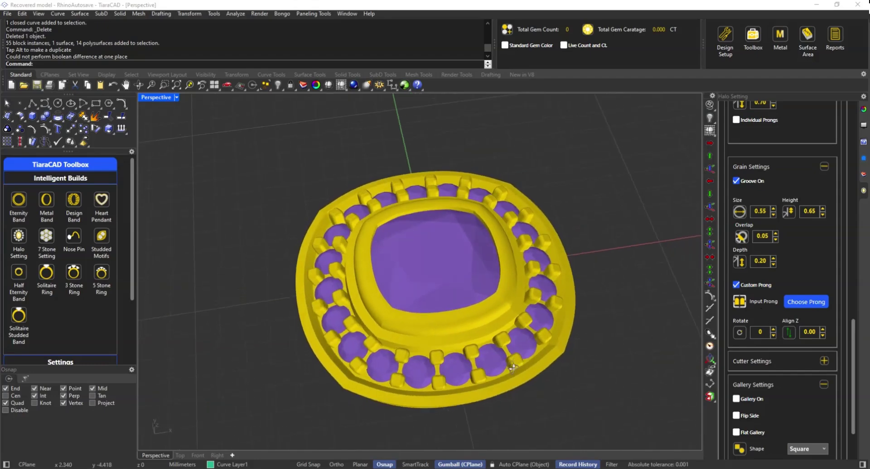
{"action": "right_click_drag", "start_coordinate": [535, 312], "coordinate": [617, 334]}
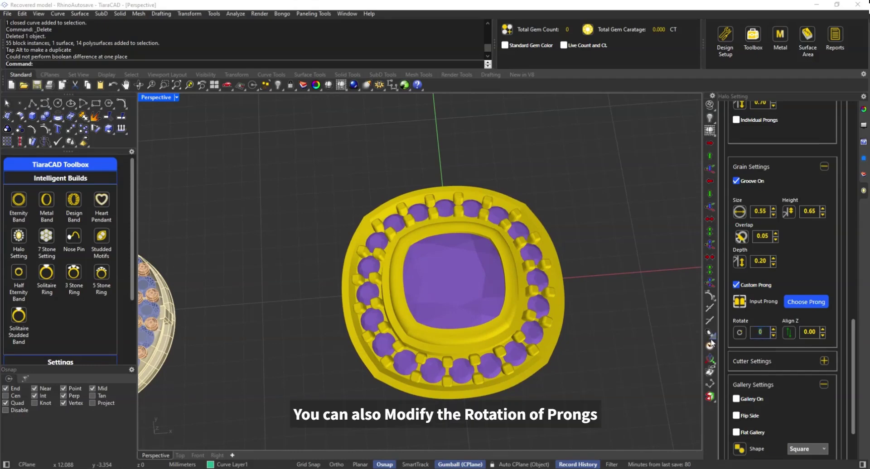
{"action": "key", "text": "Return"}
{"action": "right_click_drag", "start_coordinate": [556, 371], "coordinate": [491, 369]}
{"action": "scroll", "coordinate": [489, 358], "scroll_direction": "up", "scroll_amount": 4}
{"action": "left_click_drag", "start_coordinate": [766, 333], "coordinate": [659, 347]}
{"action": "type", "text": "0"}
{"action": "key", "text": "Return"}
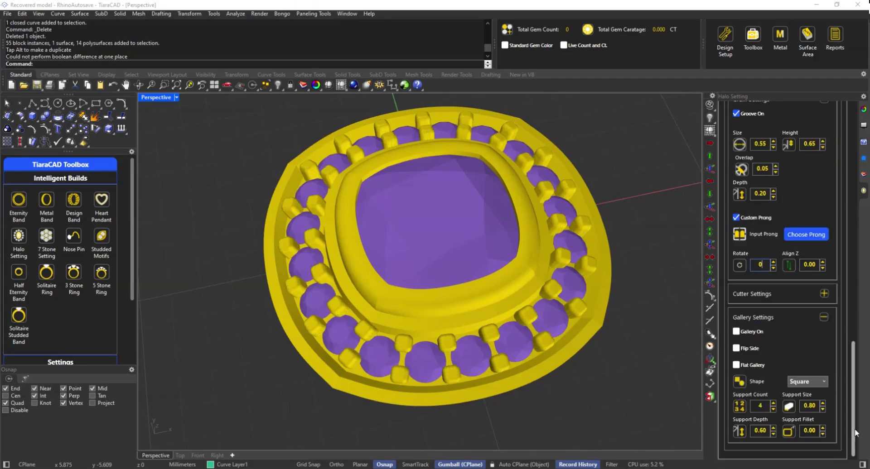
- Bake the cushion halo setting, select all objects and turn off their surface isocurves
{"action": "scroll", "coordinate": [855, 430], "scroll_direction": "up", "scroll_amount": 10}
{"action": "left_click", "coordinate": [748, 146]}
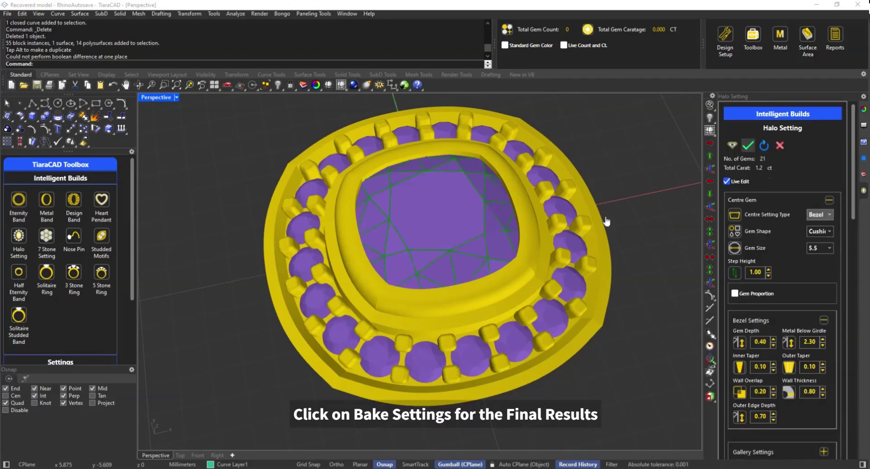
{"action": "key", "text": "ctrl+a"}
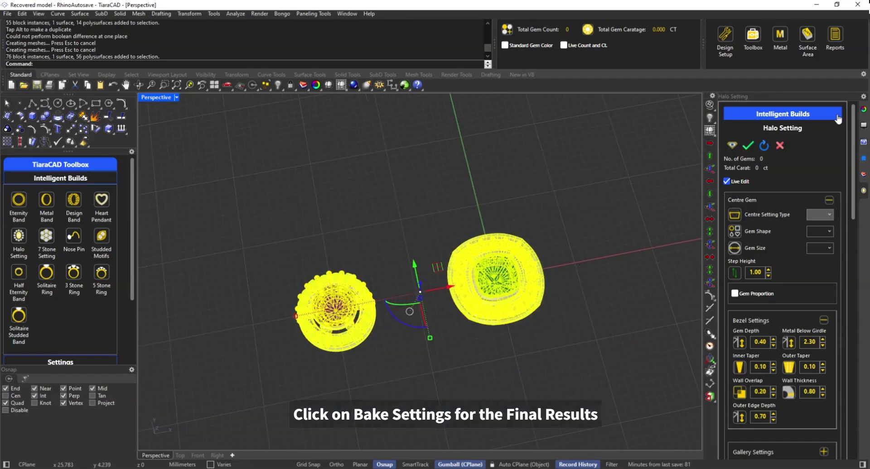
{"action": "left_click", "coordinate": [863, 109]}
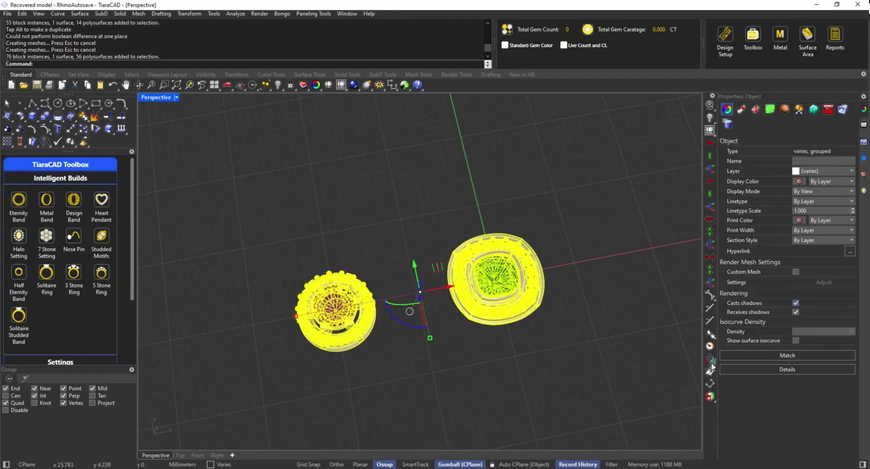
{"action": "left_click", "coordinate": [795, 340]}
{"action": "left_click", "coordinate": [533, 366]}
- Shade the viewport and examine the baked cushion halo up close
{"action": "left_click", "coordinate": [329, 85]}
{"action": "scroll", "coordinate": [498, 313], "scroll_direction": "up", "scroll_amount": 6}
{"action": "right_click_drag", "start_coordinate": [502, 319], "coordinate": [509, 304]}
{"action": "key", "text": "Escape"}
- Move the baked cushion halo along the X axis, away from the origin, undoing the first placement
{"action": "scroll", "coordinate": [516, 295], "scroll_direction": "down", "scroll_amount": 7}
{"action": "left_click_drag", "start_coordinate": [600, 200], "coordinate": [433, 404]}
{"action": "left_click_drag", "start_coordinate": [543, 290], "coordinate": [669, 282]}
{"action": "key", "text": "ctrl+z"}
{"action": "scroll", "coordinate": [632, 292], "scroll_direction": "down", "scroll_amount": 4}
{"action": "left_click", "coordinate": [622, 355]}
{"action": "right_click_drag", "start_coordinate": [621, 355], "coordinate": [515, 346], "text": "shift"}
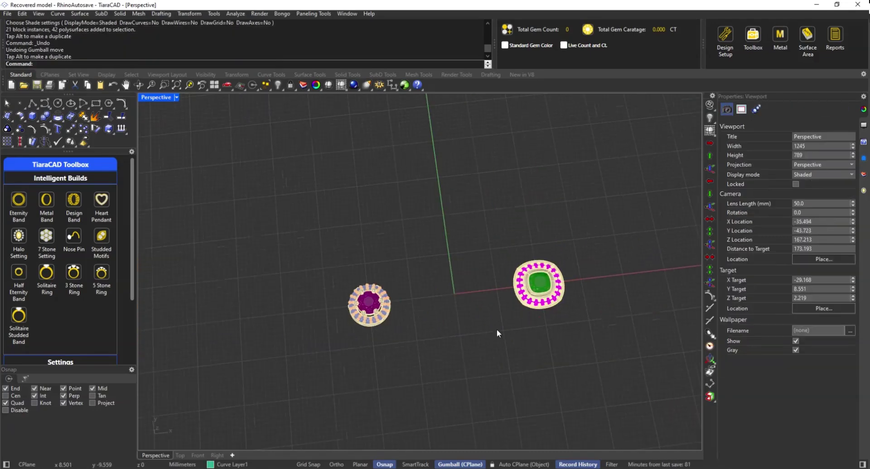
- Return to the Halo Setting builder for another halo
{"action": "scroll", "coordinate": [488, 292], "scroll_direction": "up", "scroll_amount": 3}
{"action": "left_click", "coordinate": [863, 191]}
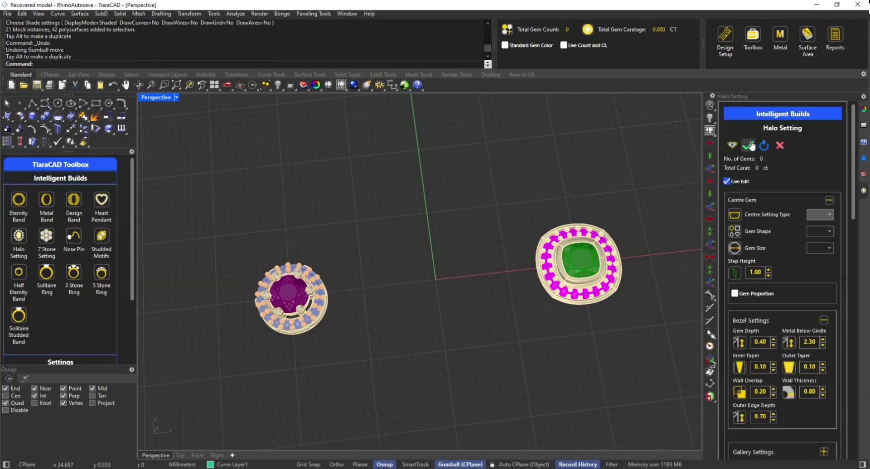